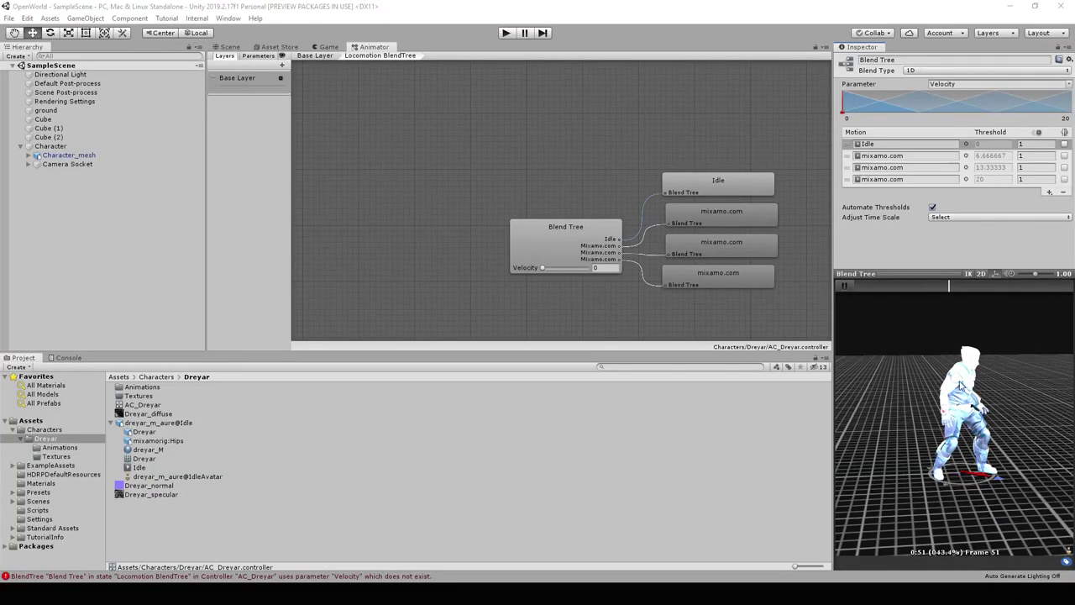
Select the Locomotion Blend Tree node and start its Inspector preview playing.
click(641, 467)
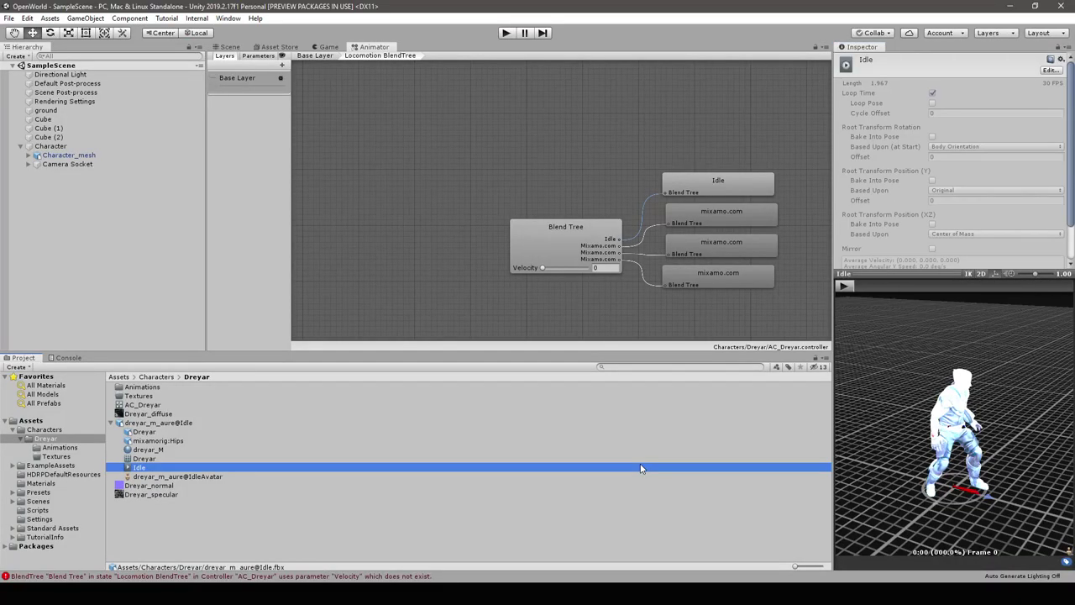
click(534, 243)
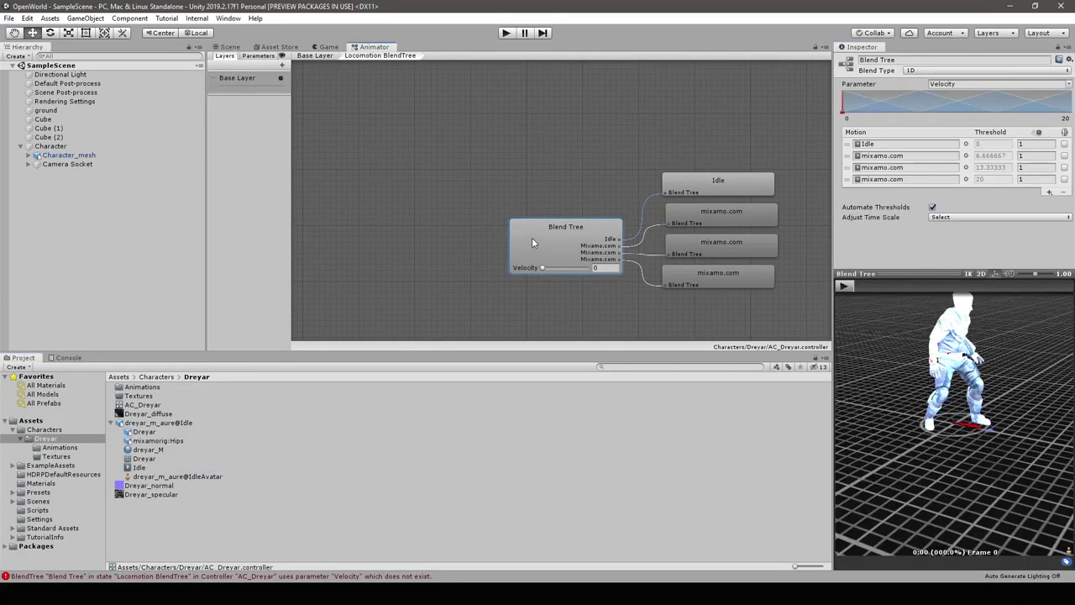
click(843, 285)
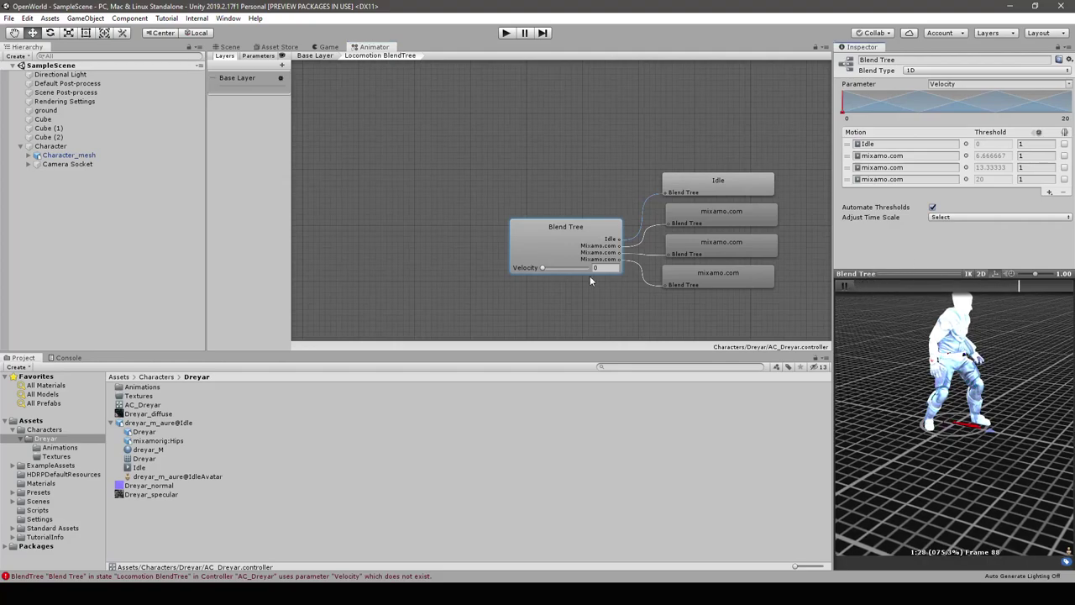
Raise Velocity from 2 to about 5.8 so the previewed character blends from idle into walking.
drag(542, 267, 534, 272)
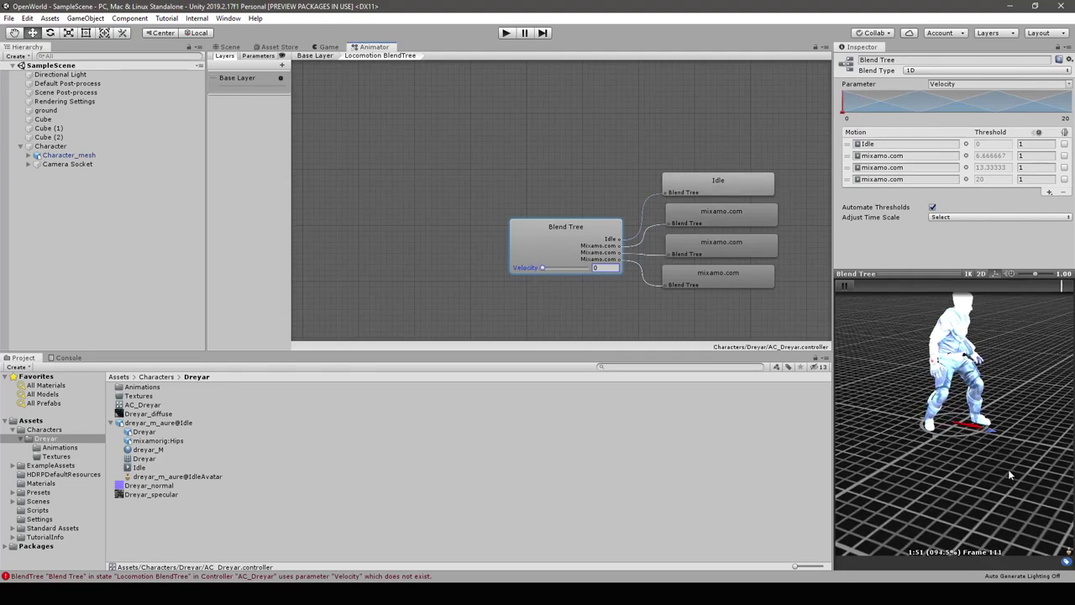
drag(1009, 474, 1033, 460)
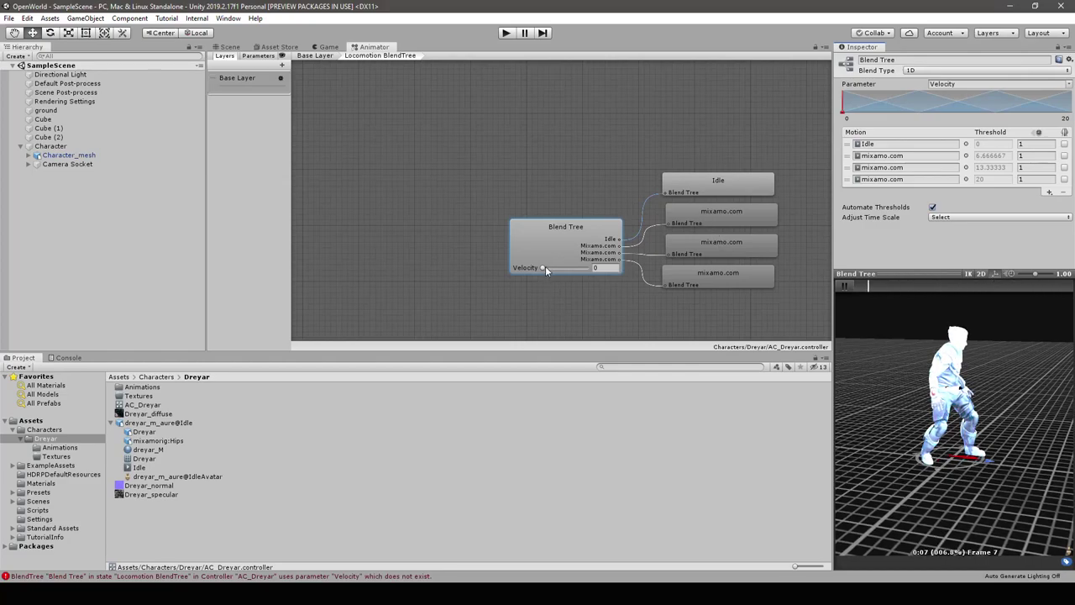
mouse_move(545, 266)
mouse_down()
mouse_move(625, 274)
mouse_move(484, 251)
mouse_move(593, 285)
mouse_move(393, 241)
mouse_move(523, 365)
mouse_up()
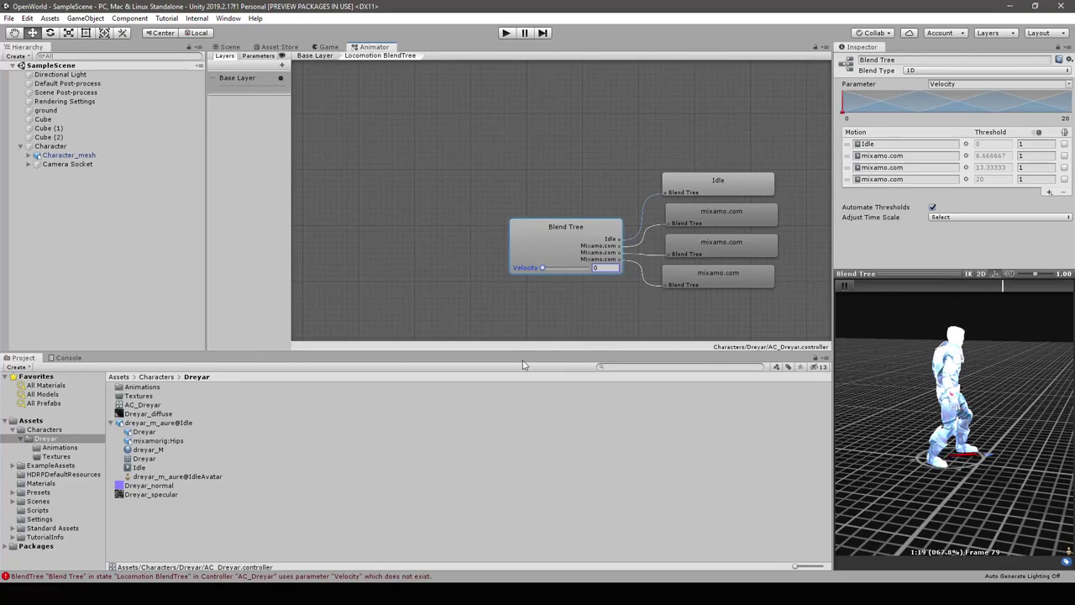
click(916, 450)
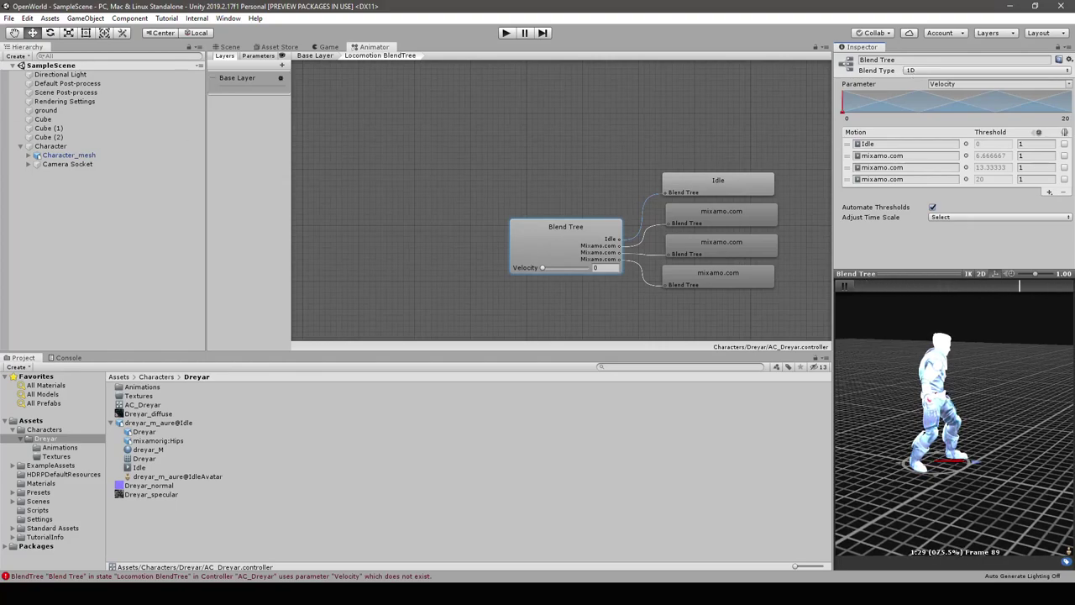
click(535, 170)
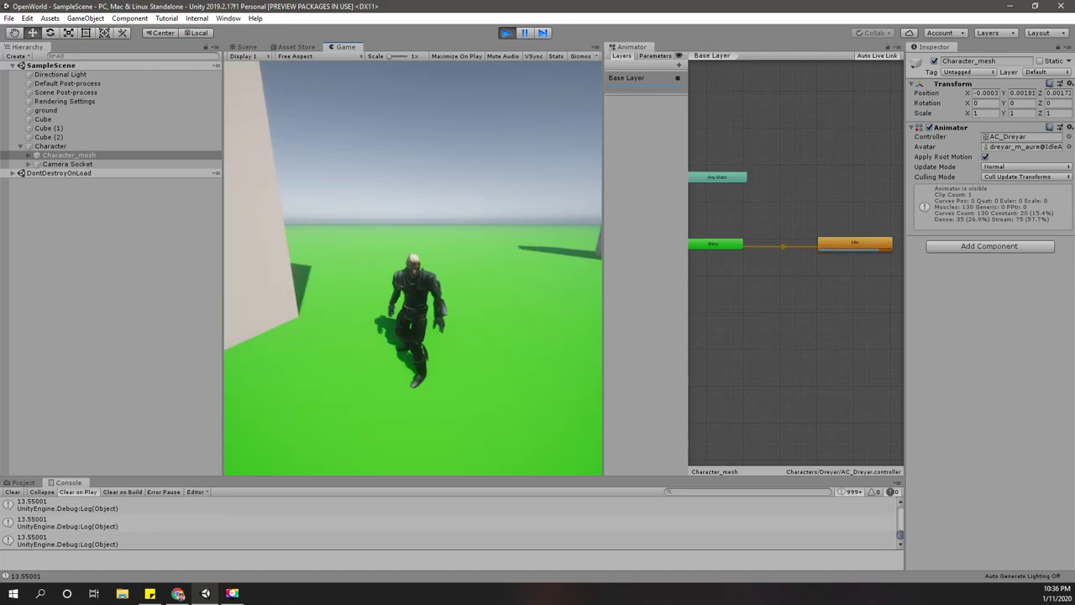
Stop the running scene with Ctrl+P to return to edit mode.
key(ctrl+p)
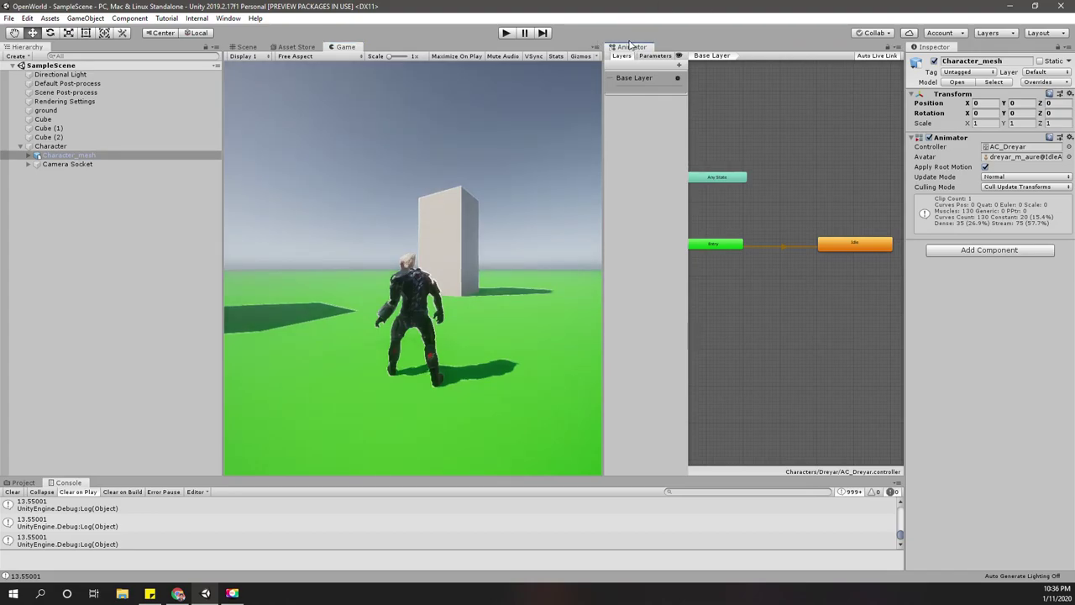
Dock the Animator beside Game and pan and zoom the base layer graph.
drag(630, 46, 449, 186)
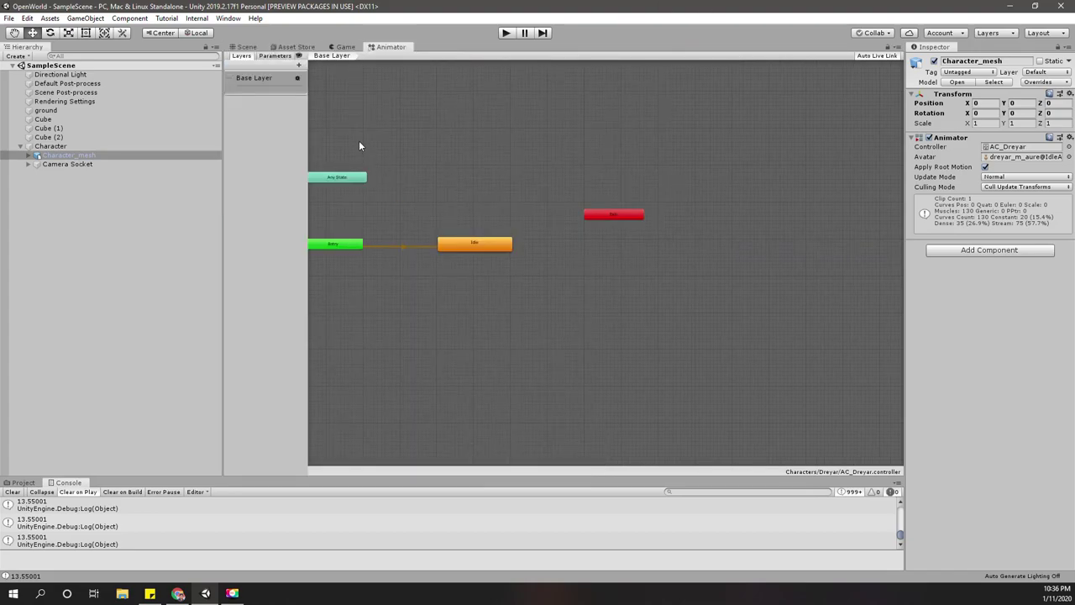
right_click(424, 152)
click(396, 108)
middle_drag(413, 116, 537, 122)
scroll(534, 235, up, 5)
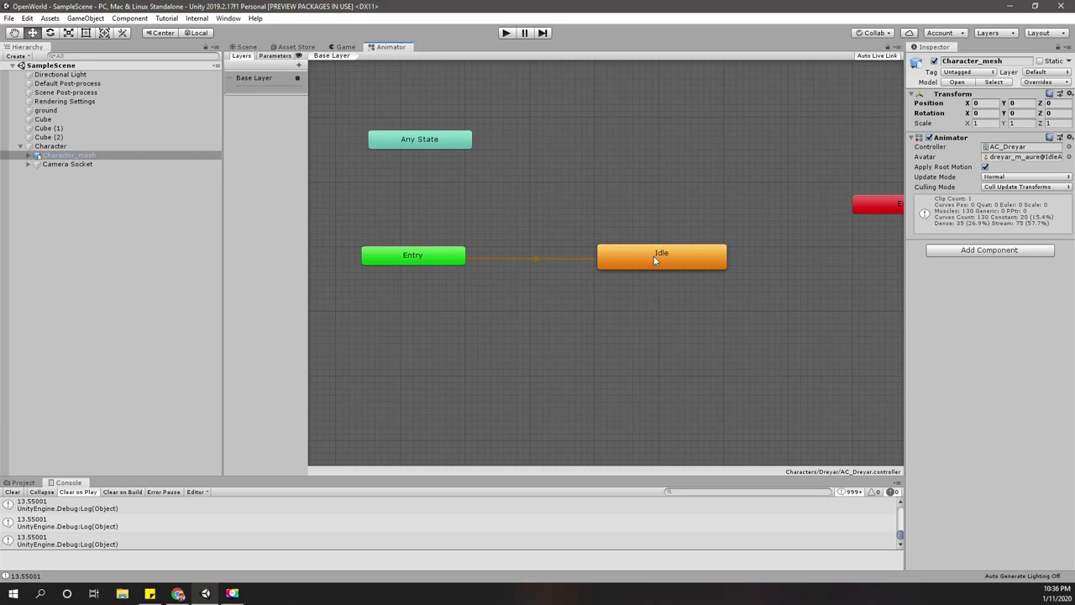
Create a new state from a new Blend Tree below Idle.
right_click(608, 307)
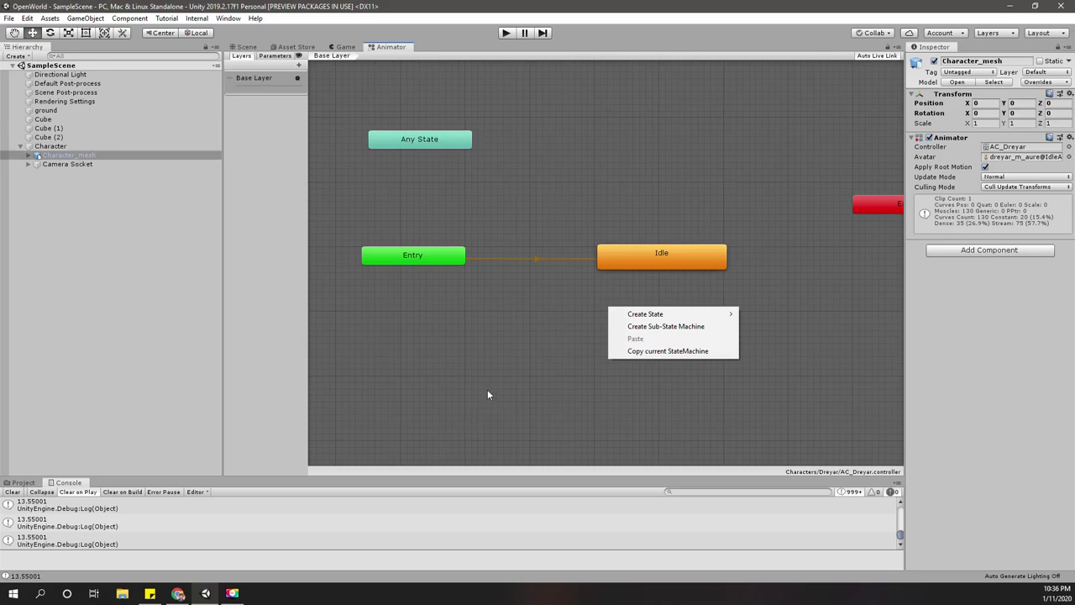
mouse_move(678, 315)
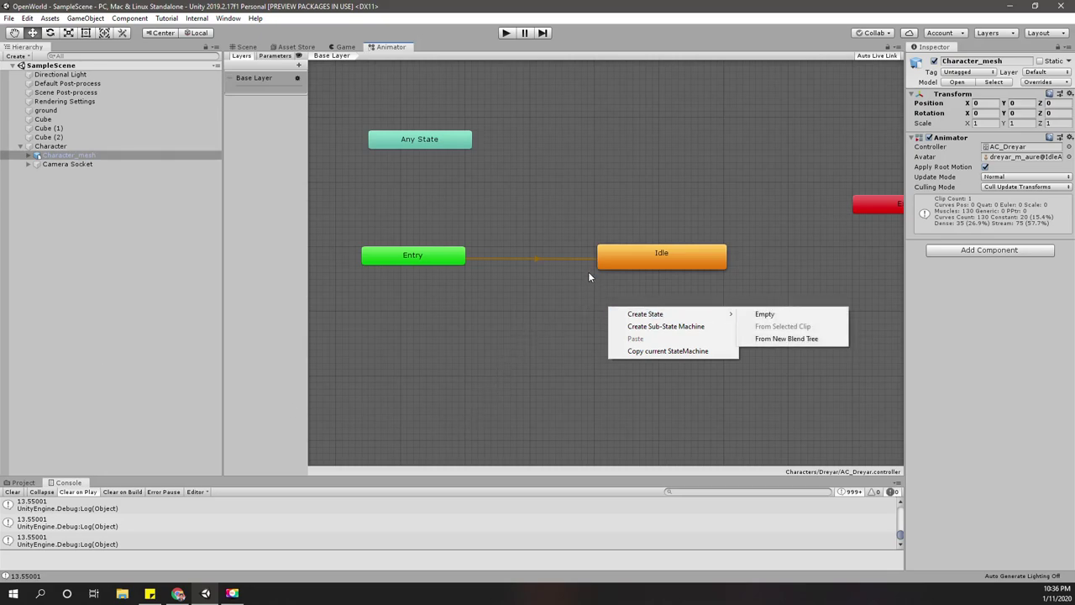
click(600, 196)
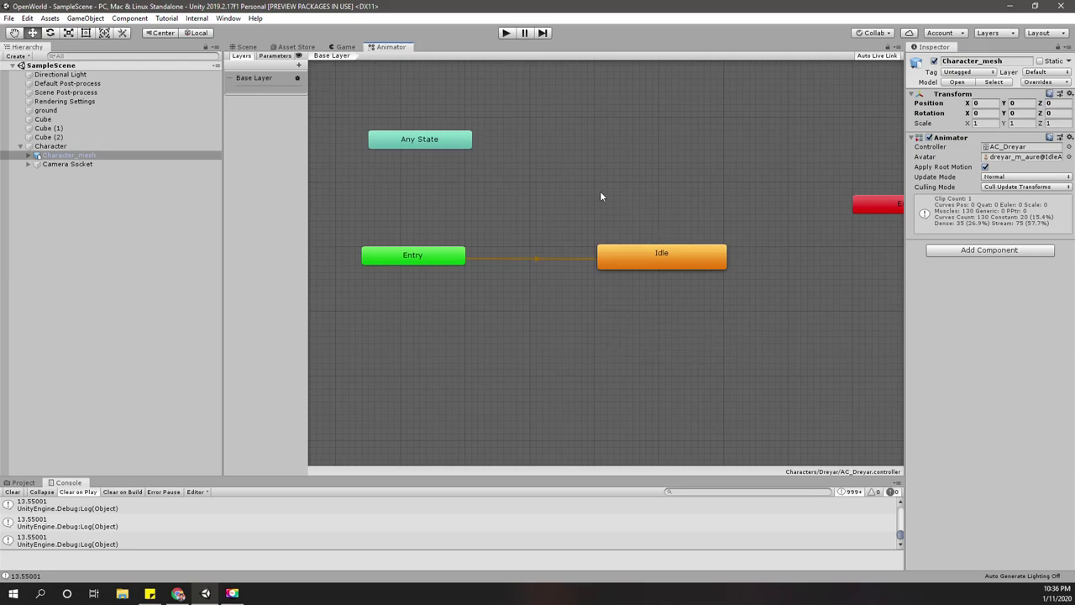
right_click(618, 296)
mouse_move(683, 300)
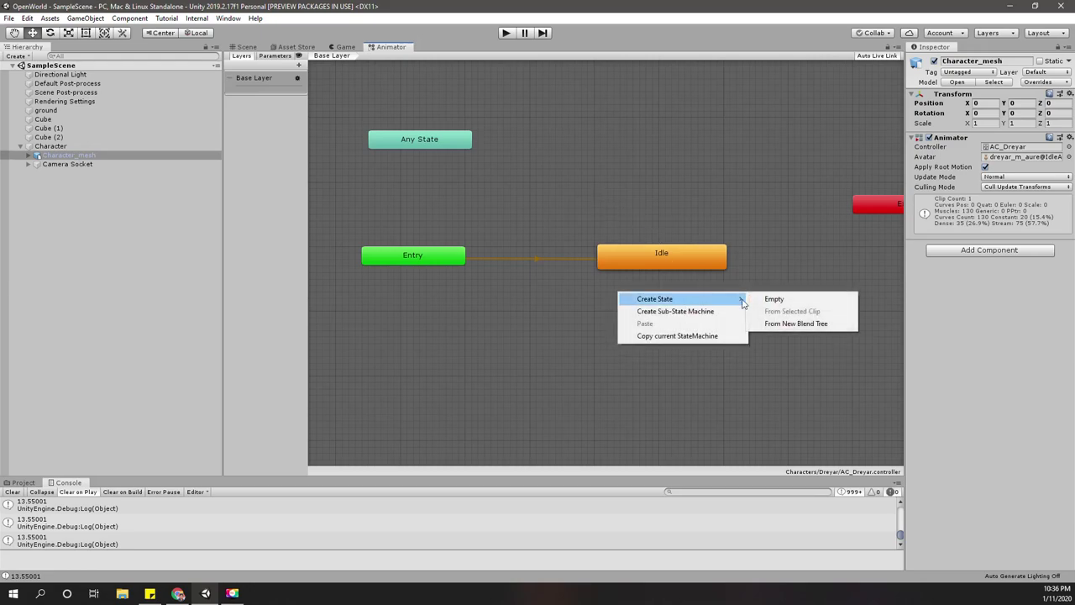
click(792, 324)
Move the new state just below Idle and rename it 'Locomotion BlendTree'.
click(669, 310)
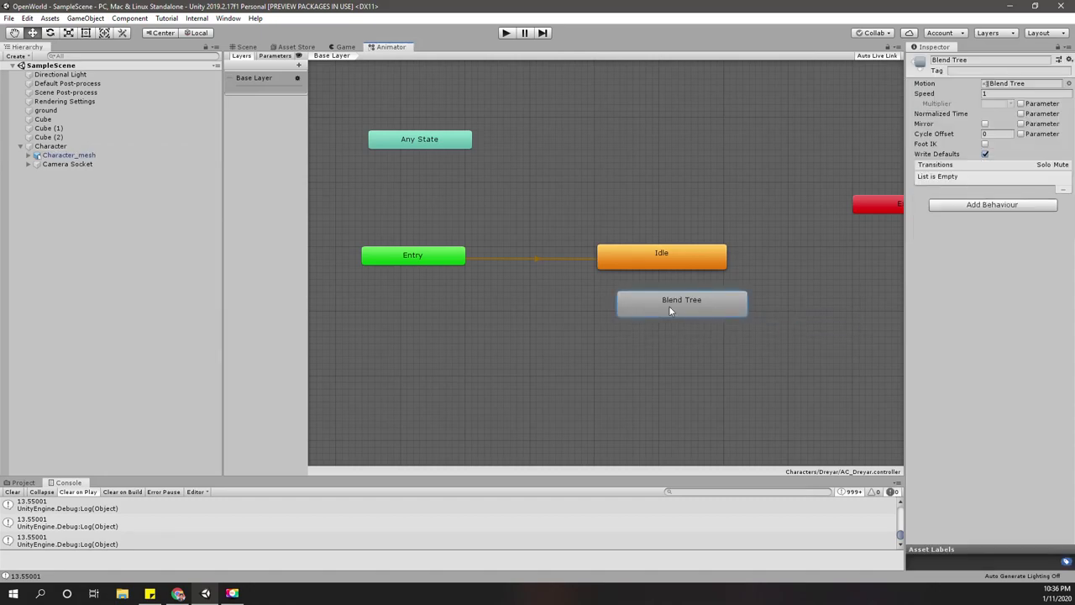
drag(677, 305, 653, 314)
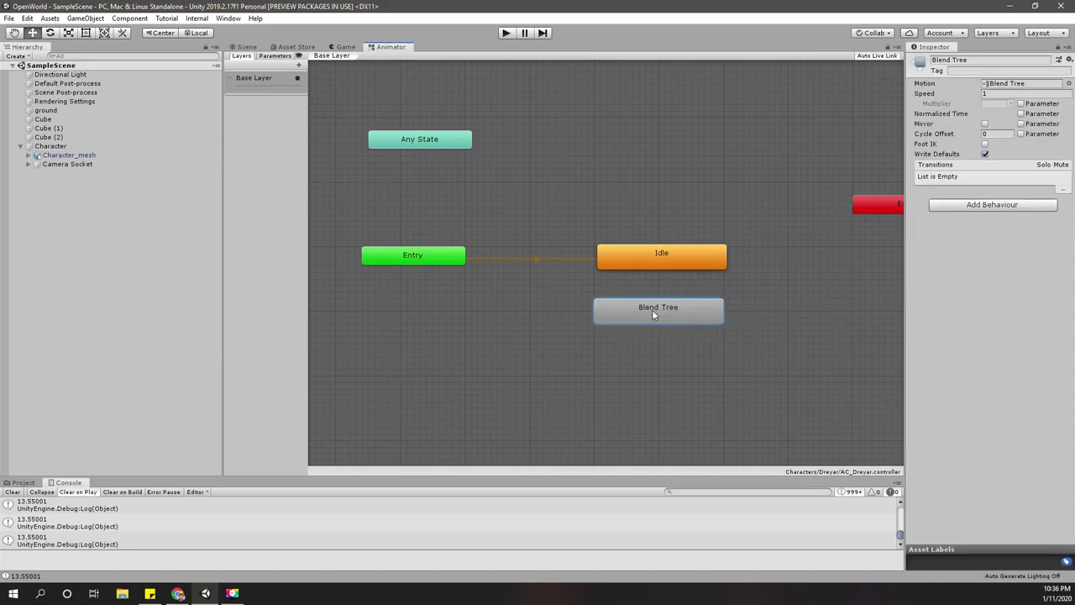
click(993, 60)
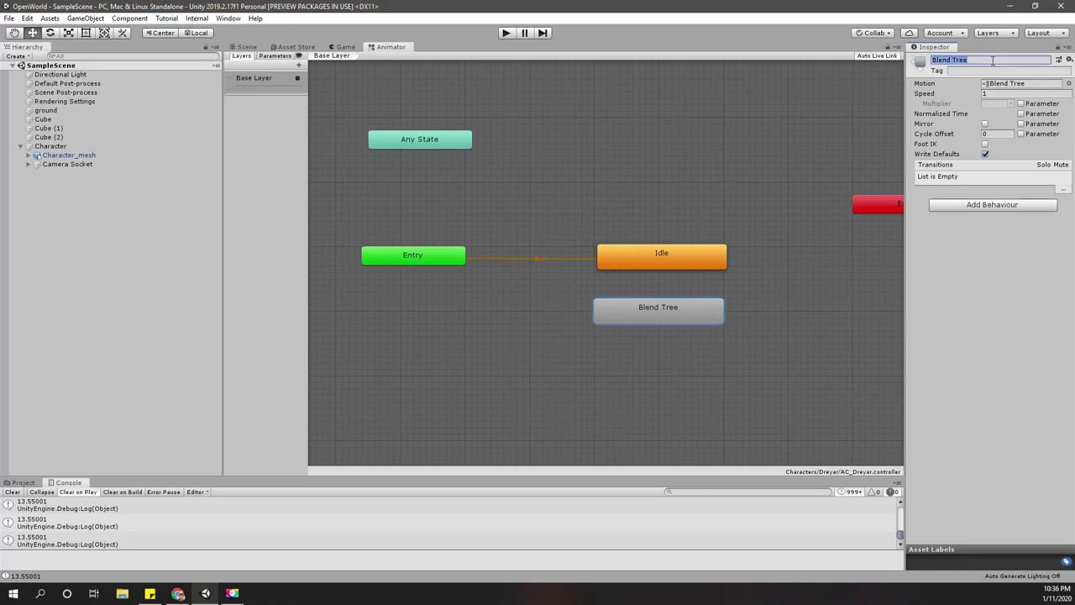
text(Locomotion)
key(Return)
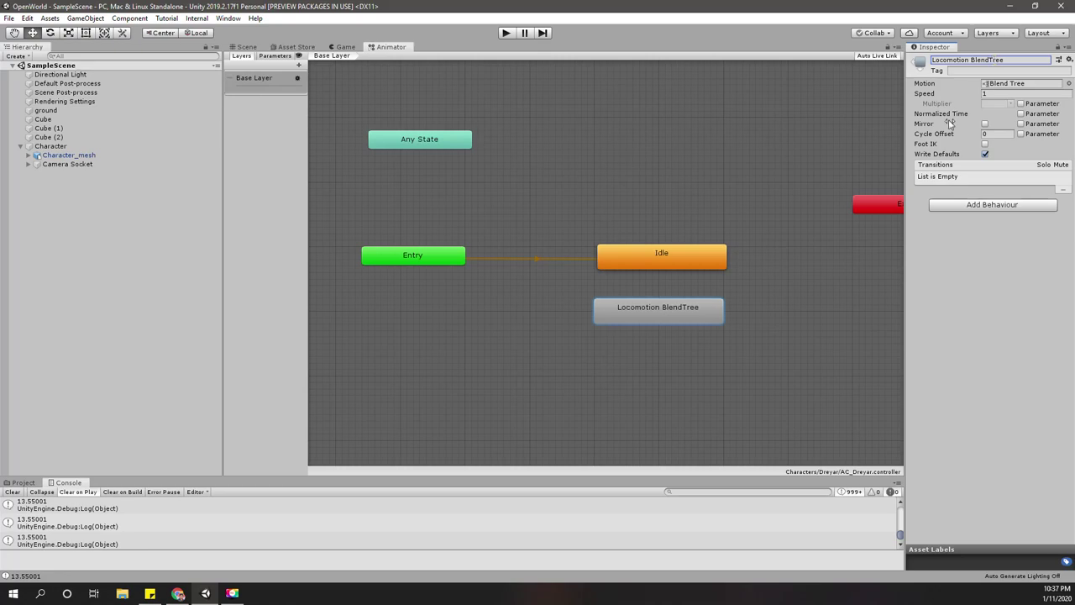
Reselect Locomotion BlendTree and open its inner blend tree graph.
click(653, 380)
click(655, 322)
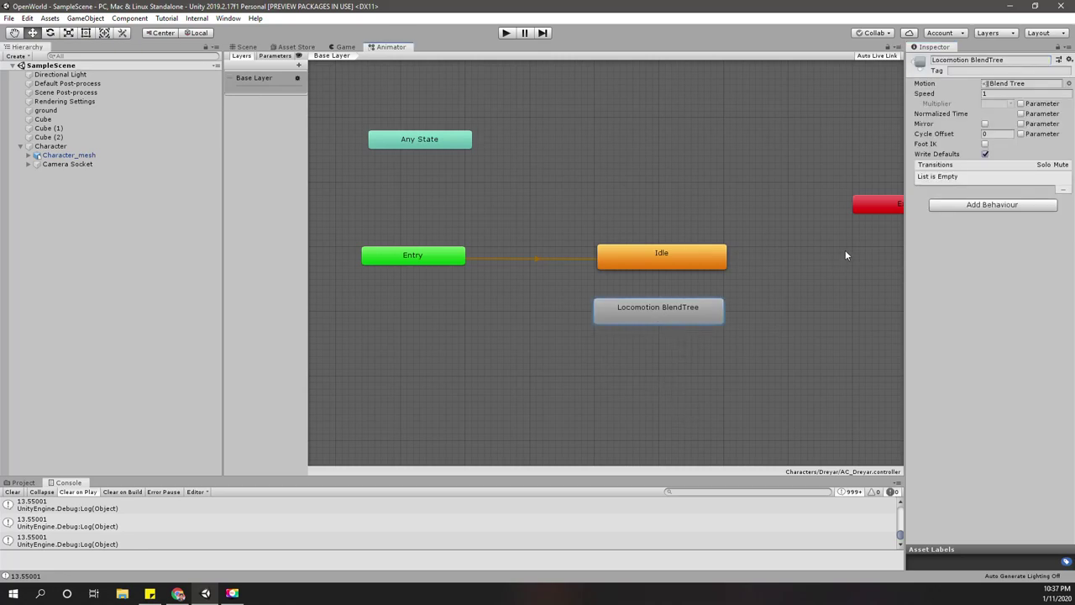
click(1059, 83)
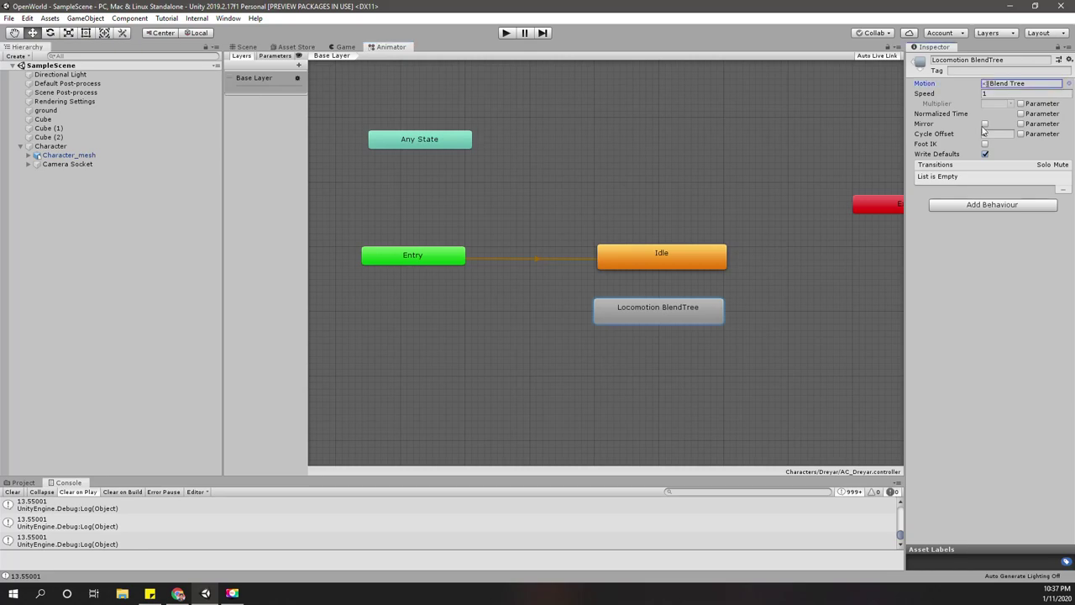
double_click(665, 317)
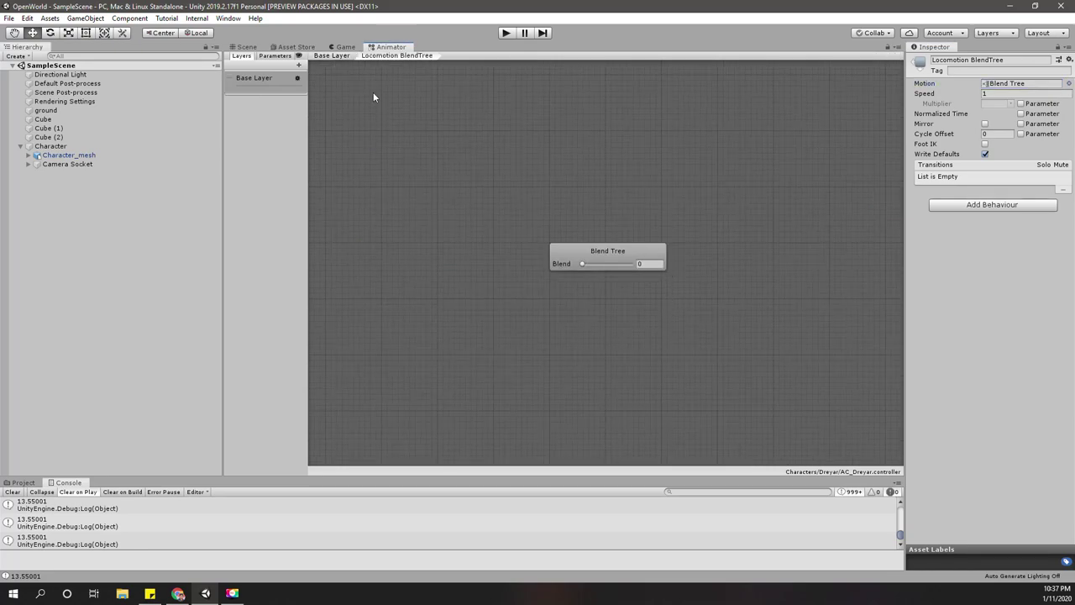
Select the inner Blend Tree and change its parameter from Blend to Velocity.
right_click(641, 250)
click(621, 355)
click(565, 258)
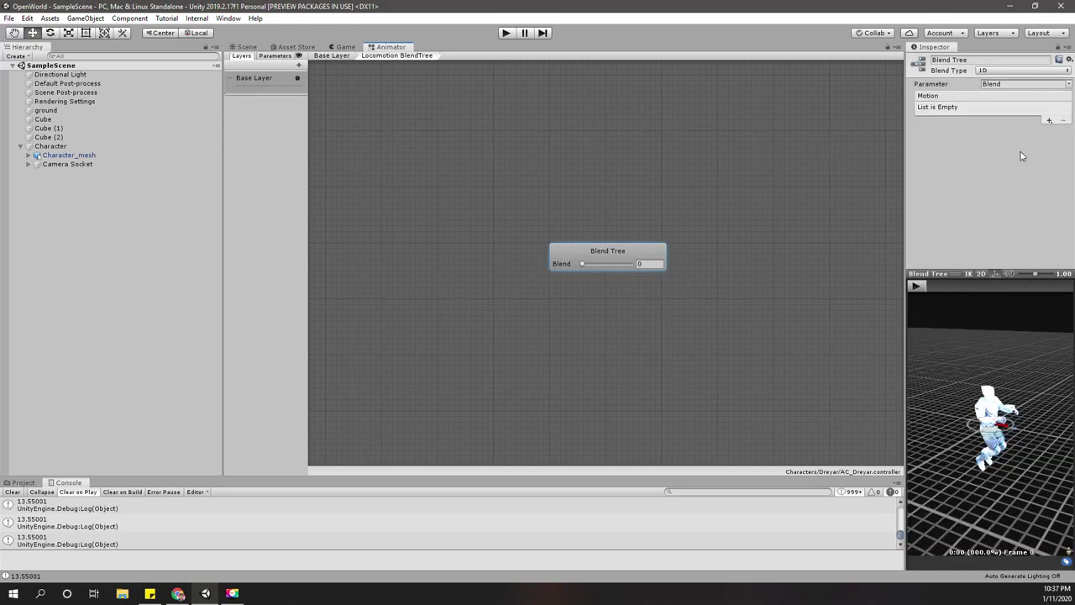
click(1012, 84)
text(S)
key(Return)
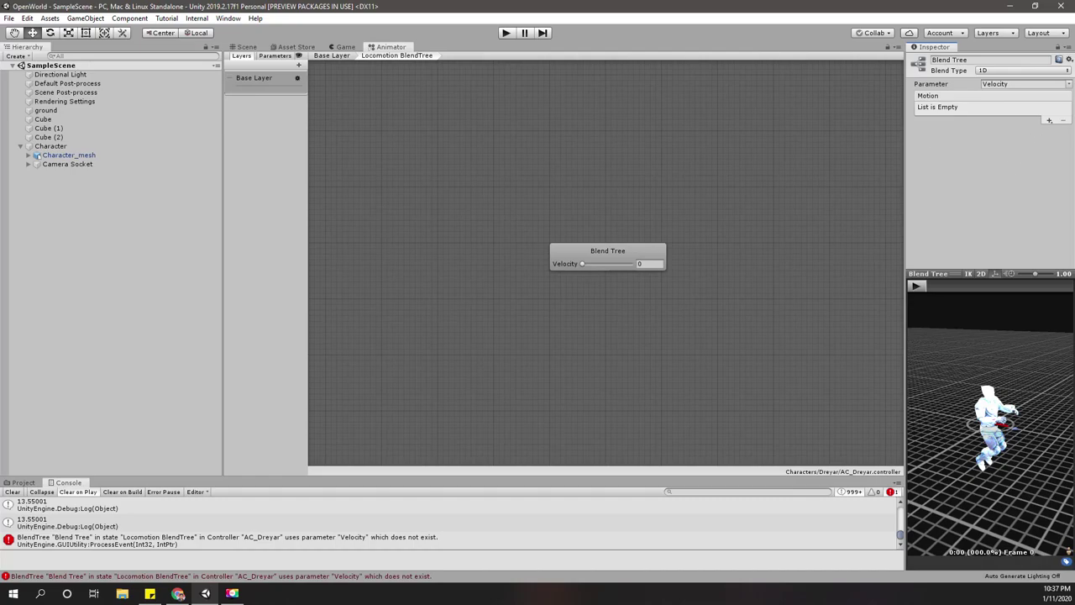
Keep the 1D blend type, add one empty motion field, and show the Dreyar Project files.
click(1048, 121)
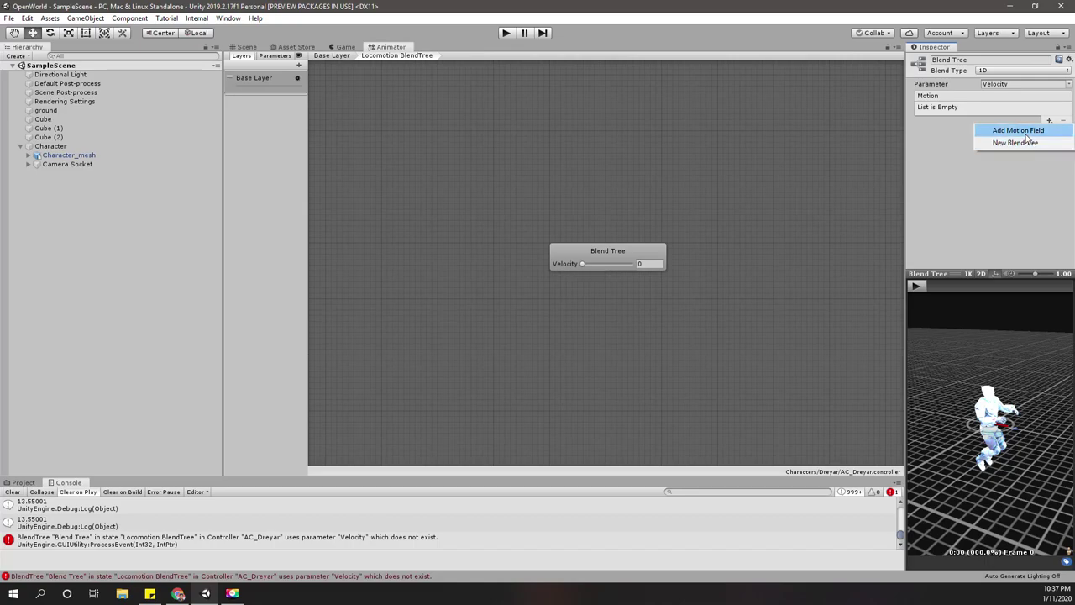
click(969, 73)
click(999, 72)
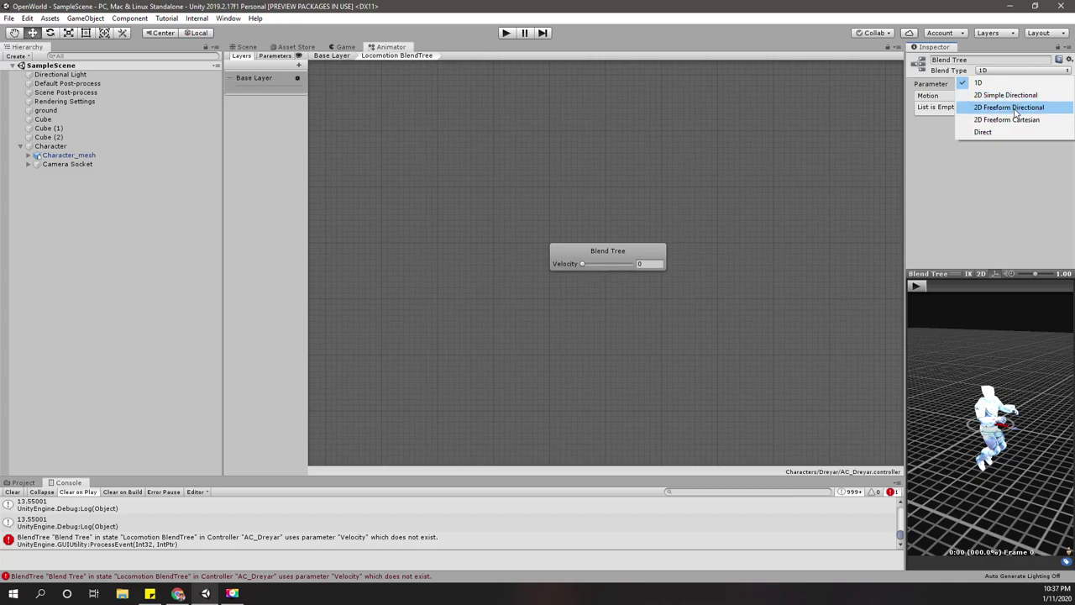
click(985, 156)
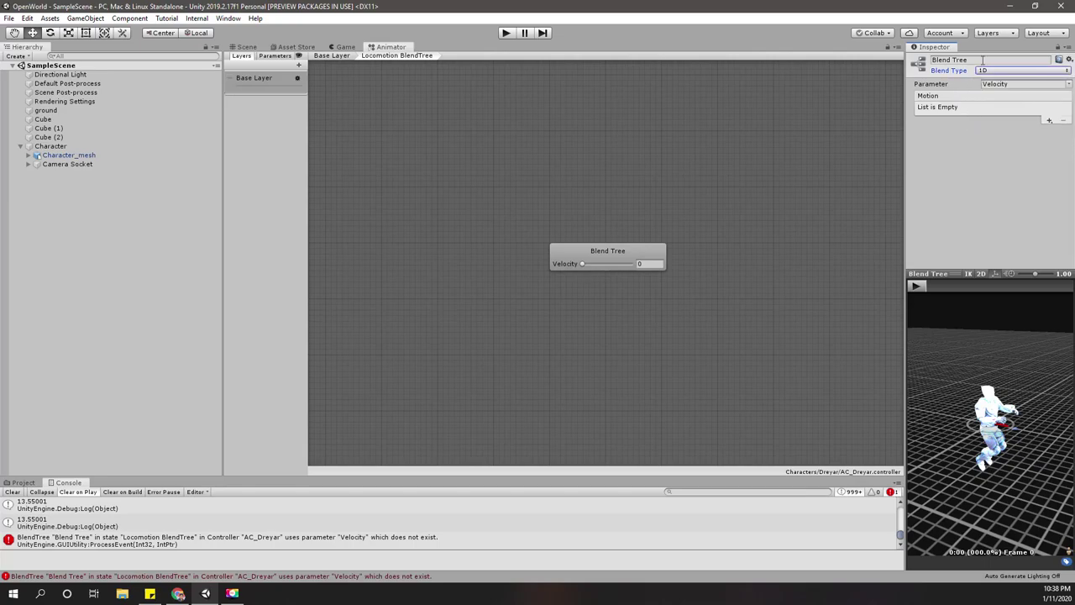
click(1048, 122)
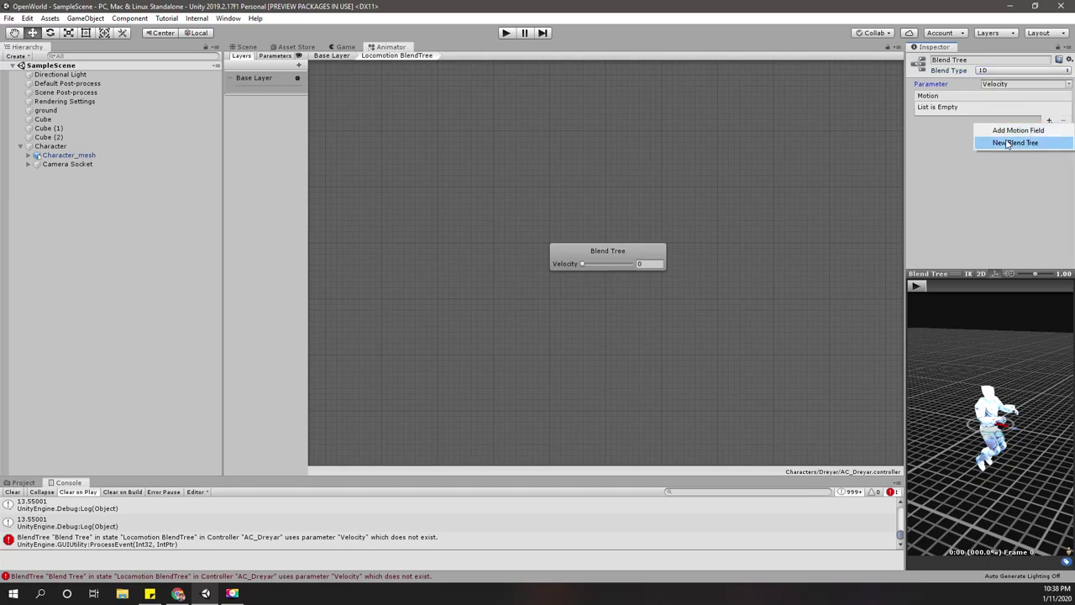
click(1014, 132)
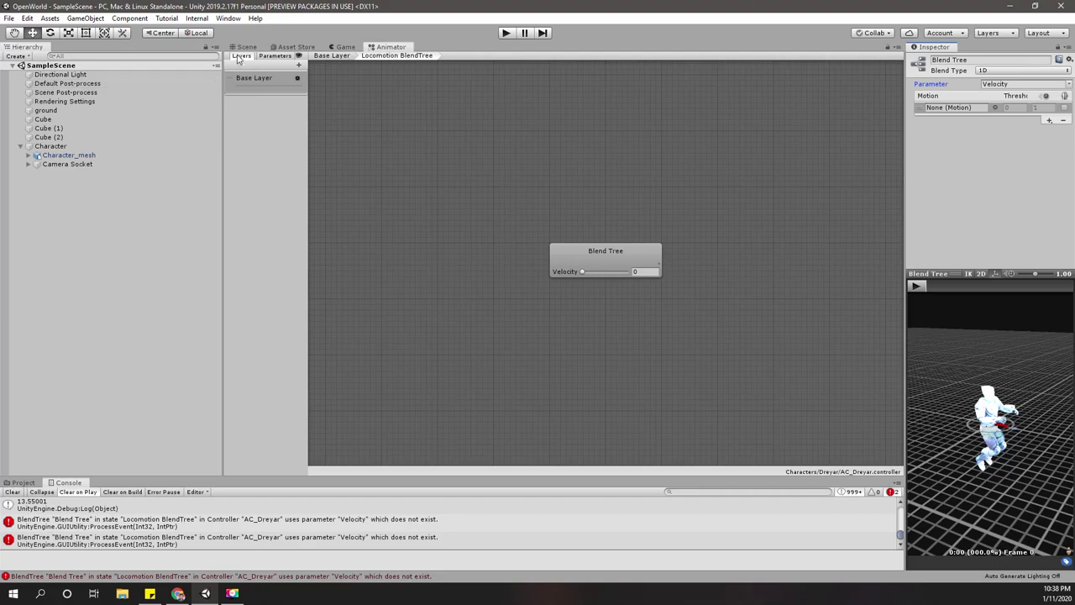
click(25, 482)
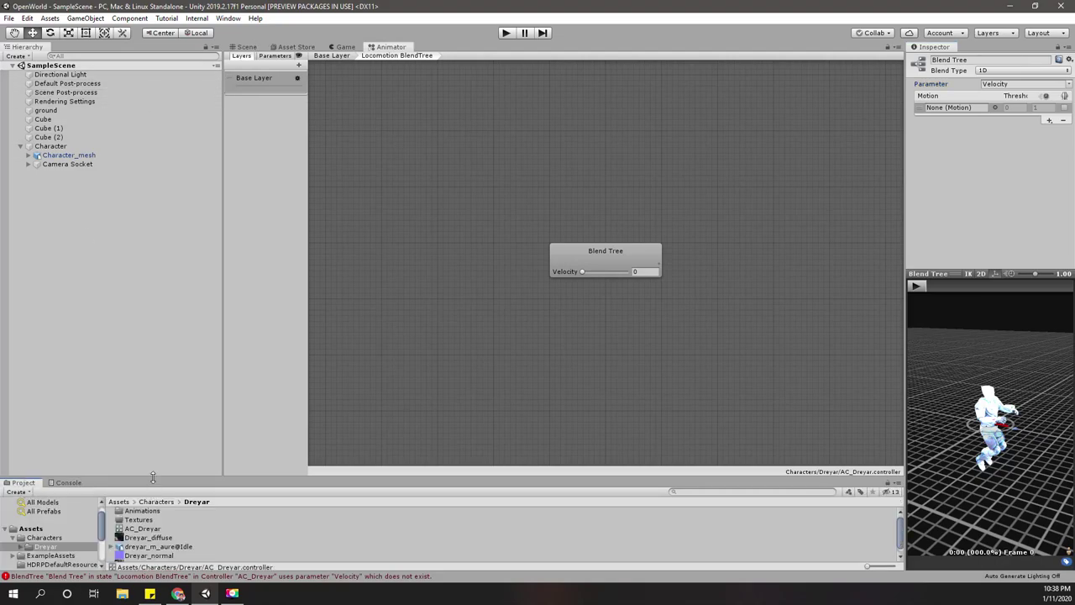
Drag the Idle clip from dreyar_m_aure@Idle into the blend tree's first motion slot.
drag(154, 477, 169, 354)
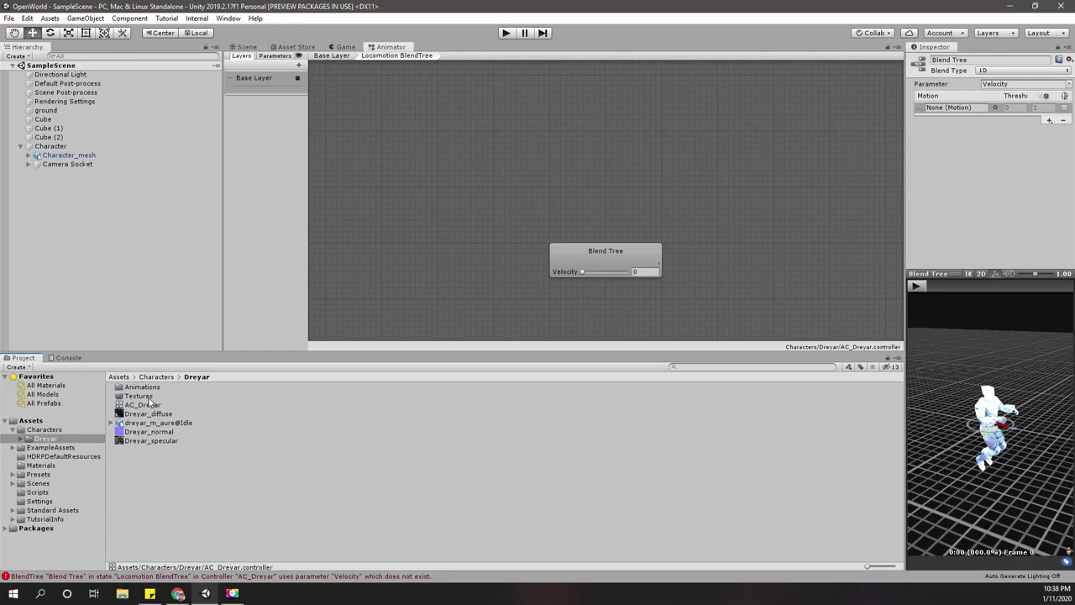
click(143, 388)
double_click(143, 388)
click(188, 379)
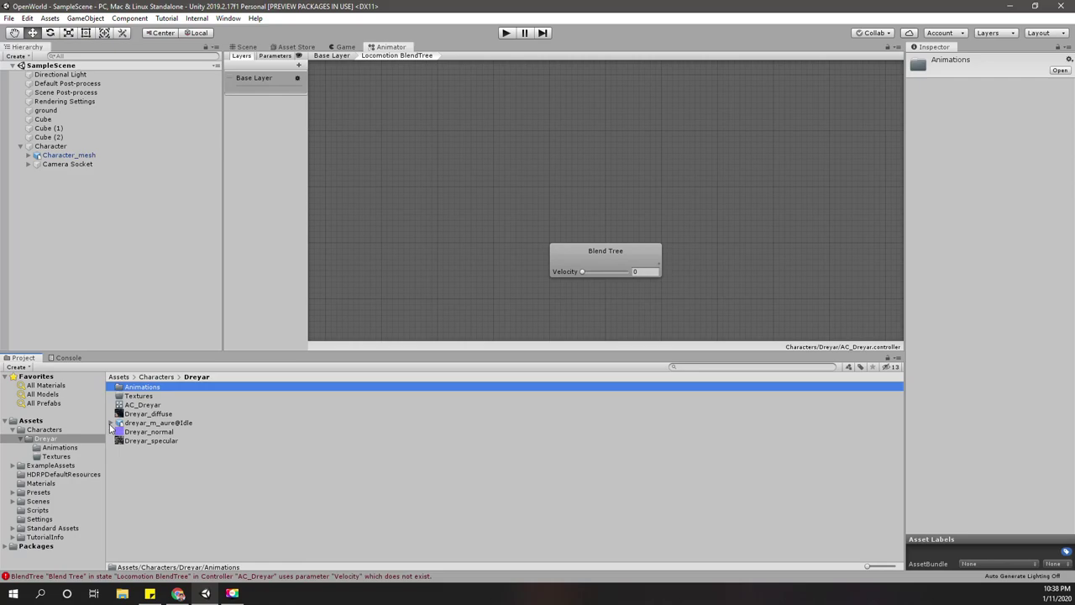
click(112, 424)
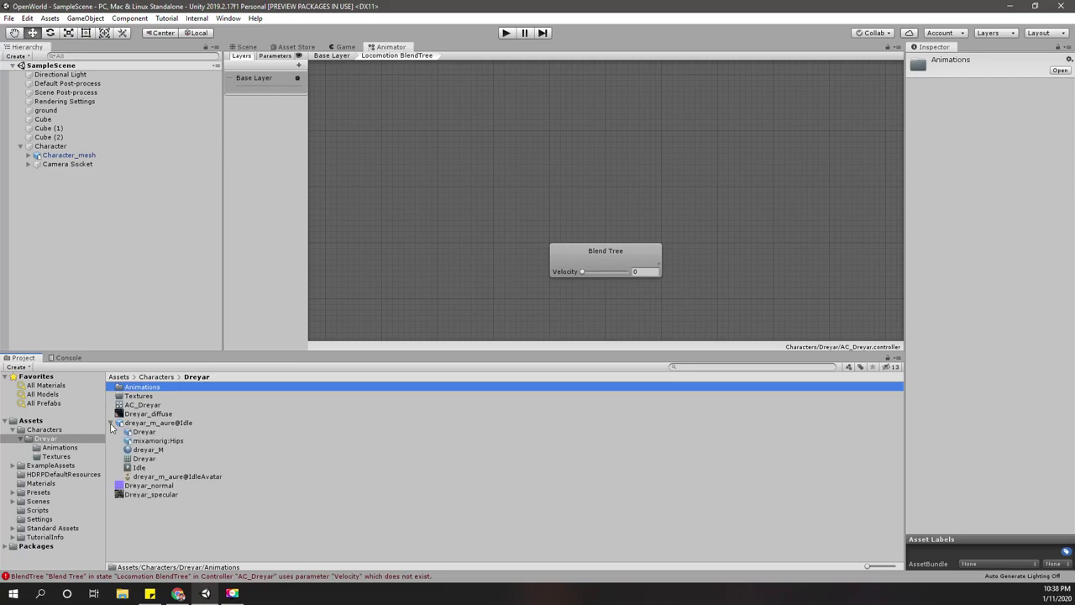
click(613, 264)
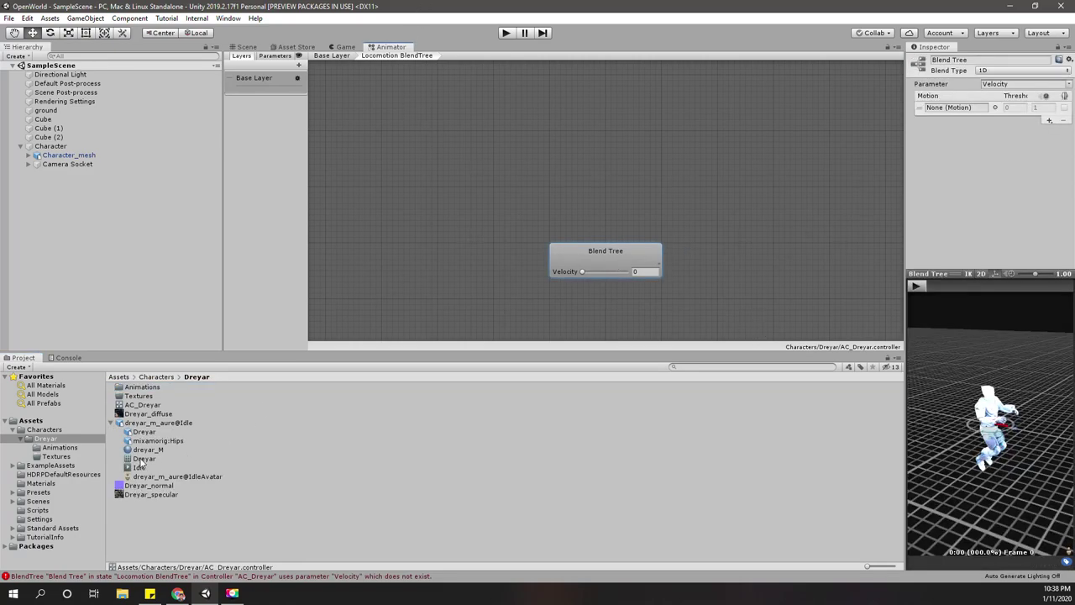
drag(141, 467, 961, 109)
Set the Idle motion's speed to 1 and leave mirroring off.
click(1041, 108)
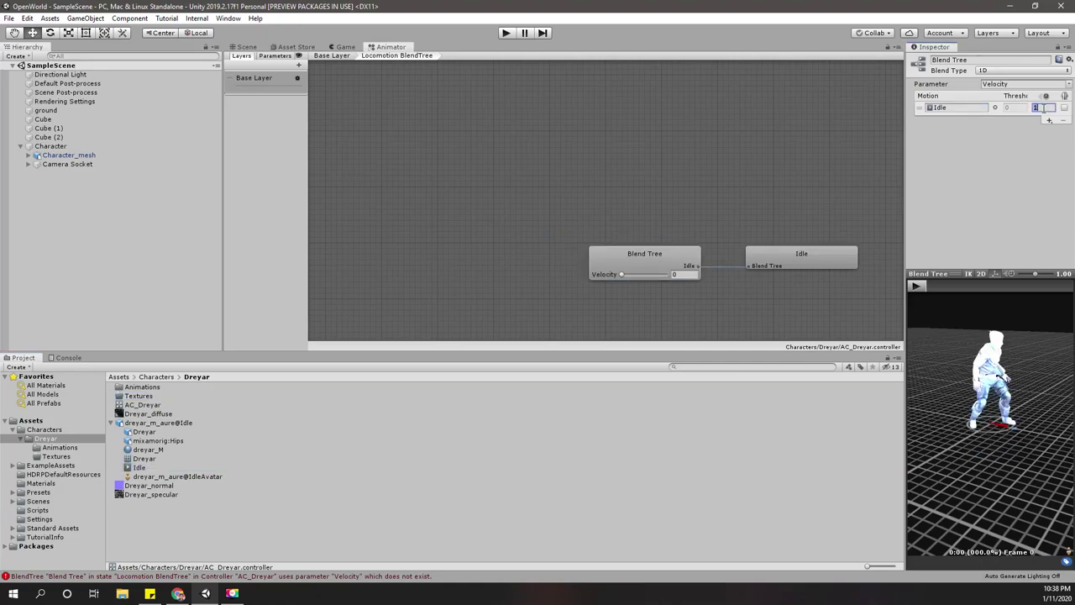
click(1042, 108)
double_click(1036, 106)
text(0.01)
key(Return)
text(1)
click(1065, 109)
click(1065, 109)
click(1064, 108)
click(1063, 108)
Add a second empty motion field and locate Walking (1) in the Animations folder.
click(1049, 121)
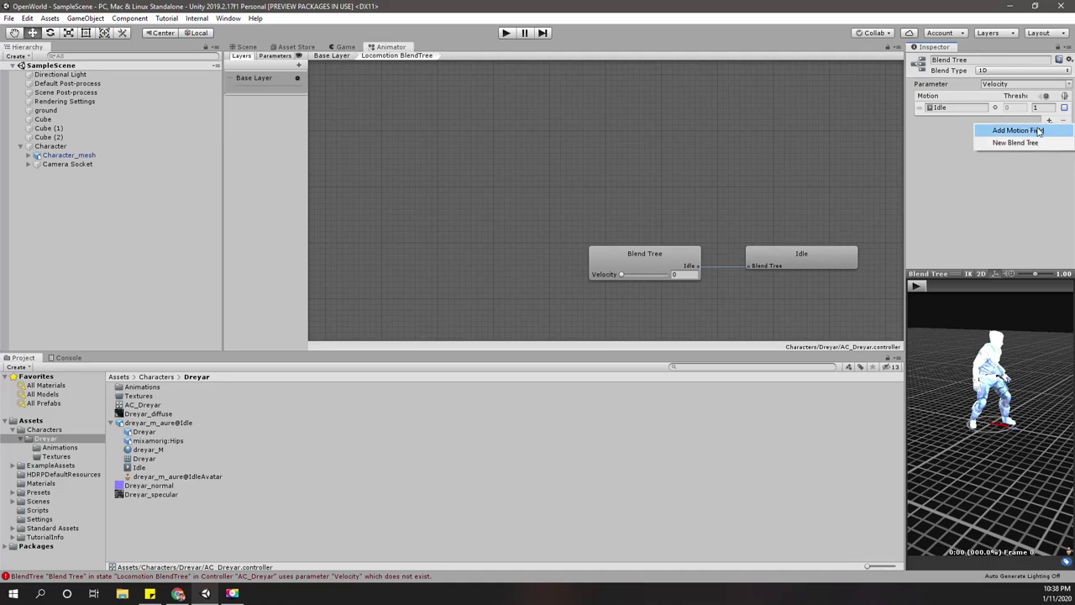
click(1038, 129)
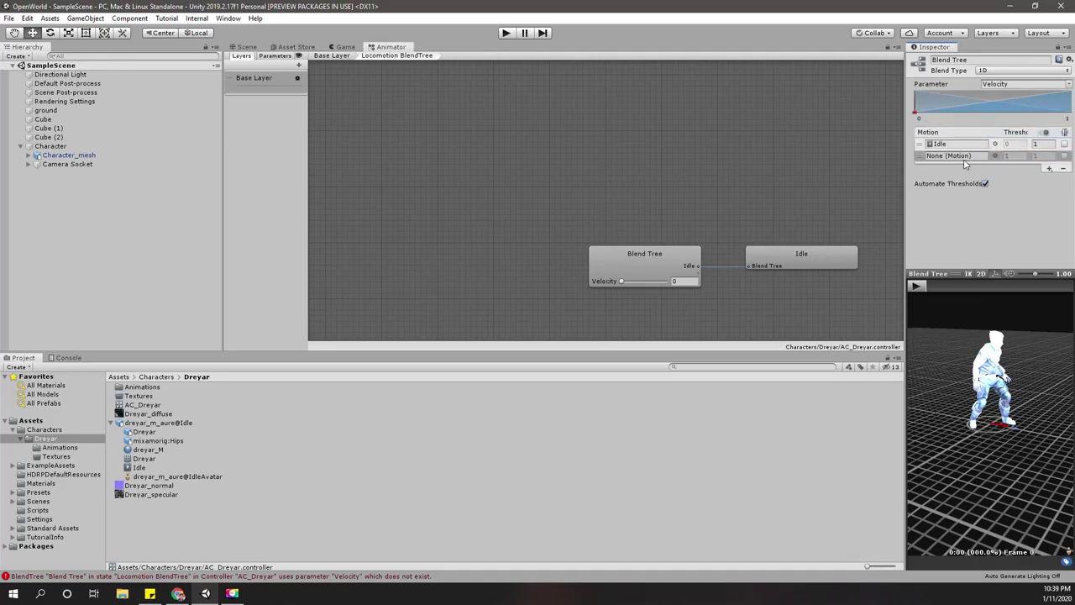
double_click(137, 388)
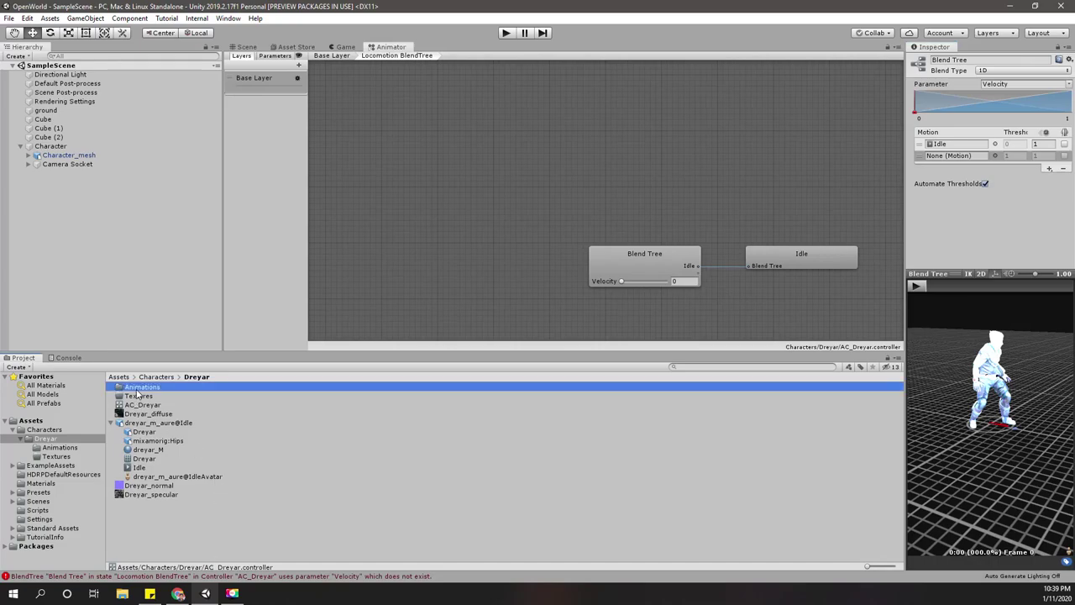
click(143, 416)
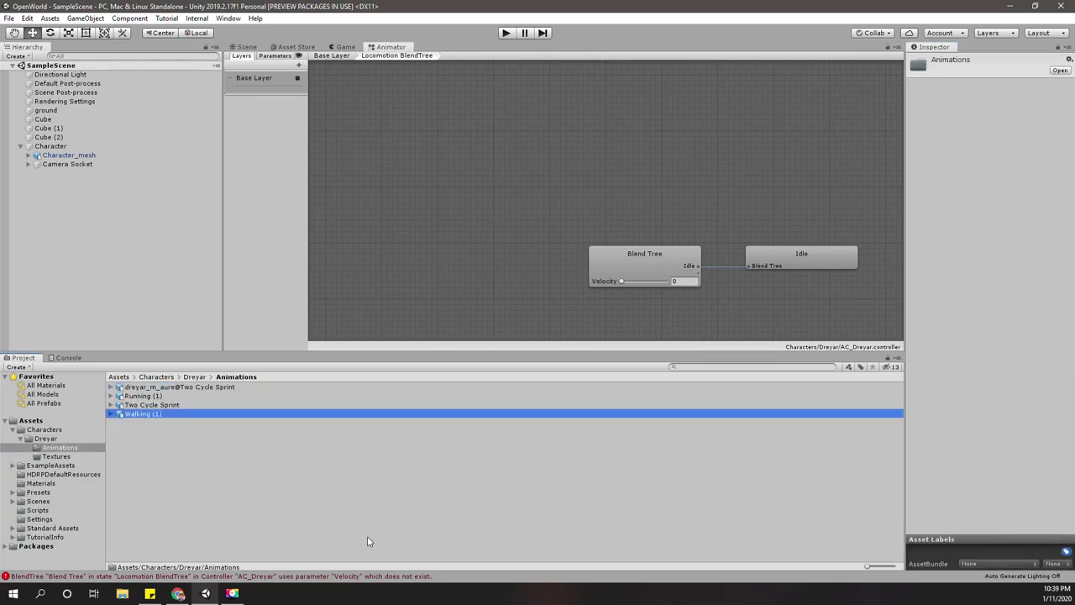
click(367, 541)
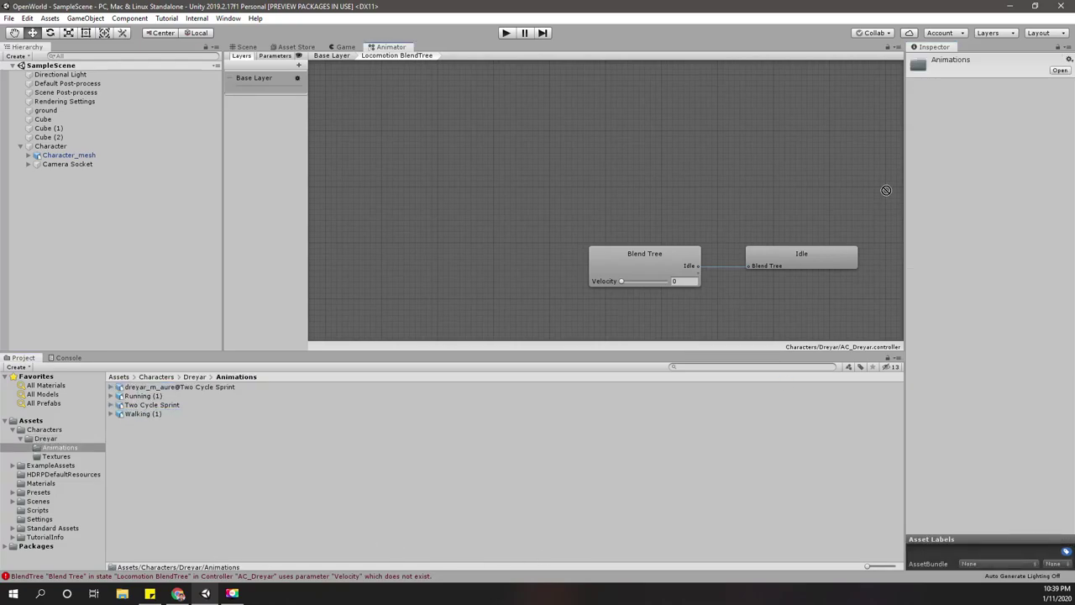
Assign Walking (1)'s mixamo.com clip to the blend tree's second motion slot.
click(655, 259)
click(797, 258)
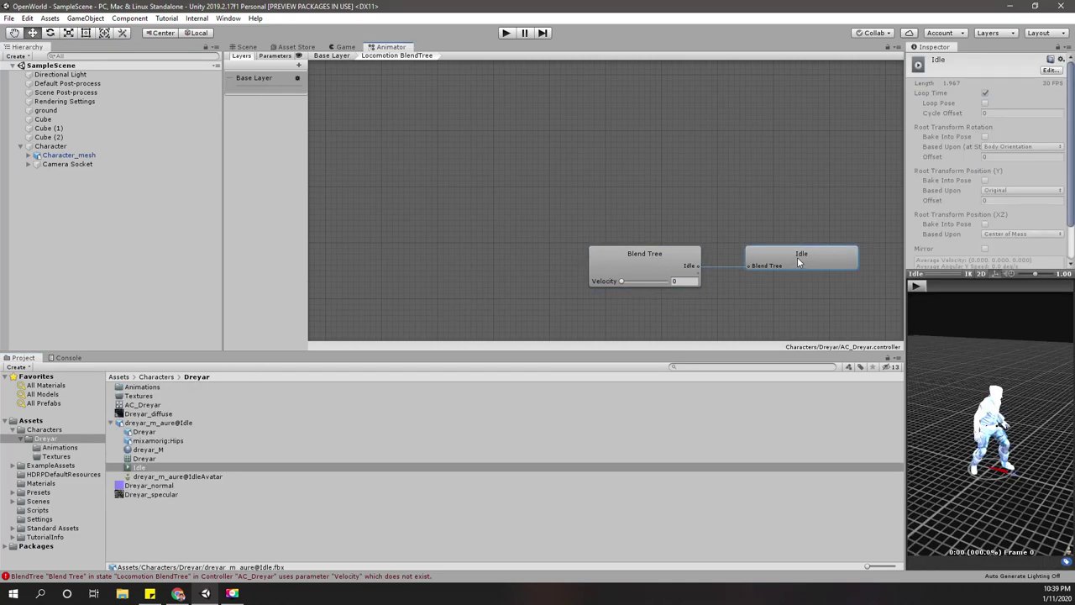
click(668, 272)
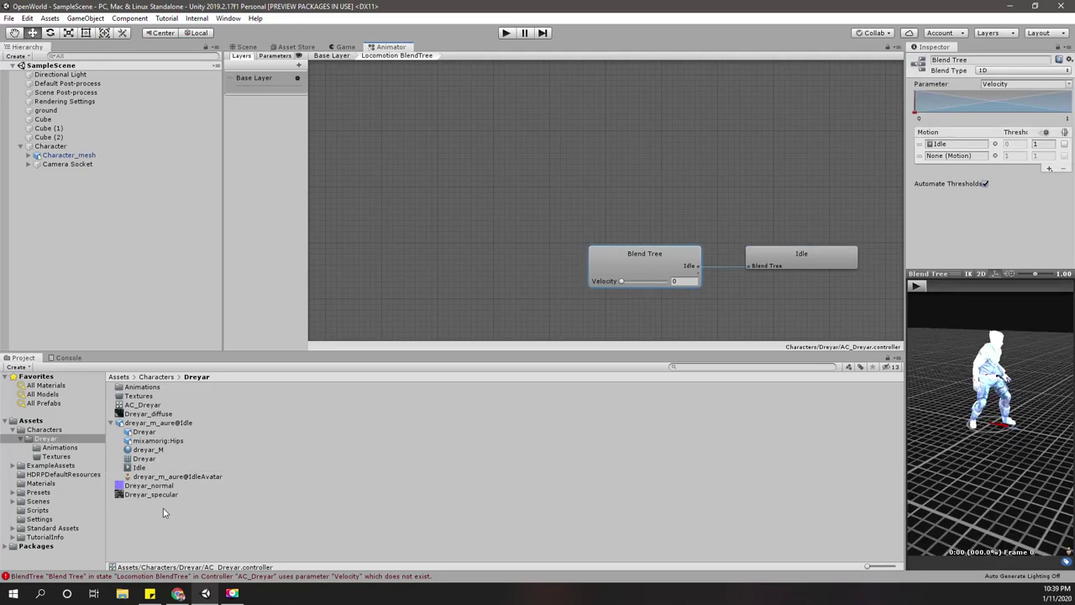
double_click(137, 387)
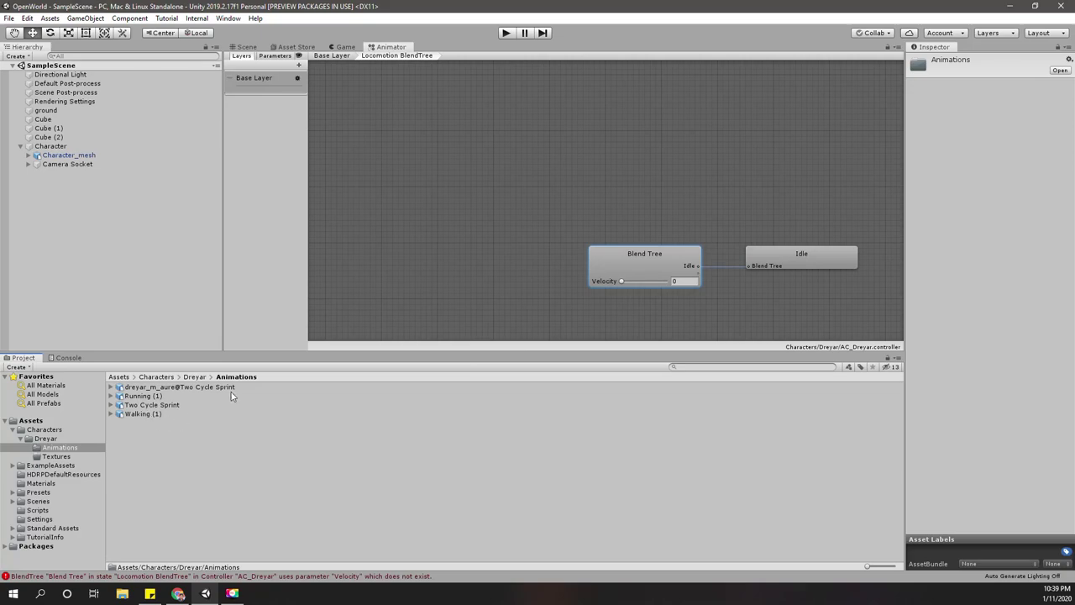
click(612, 257)
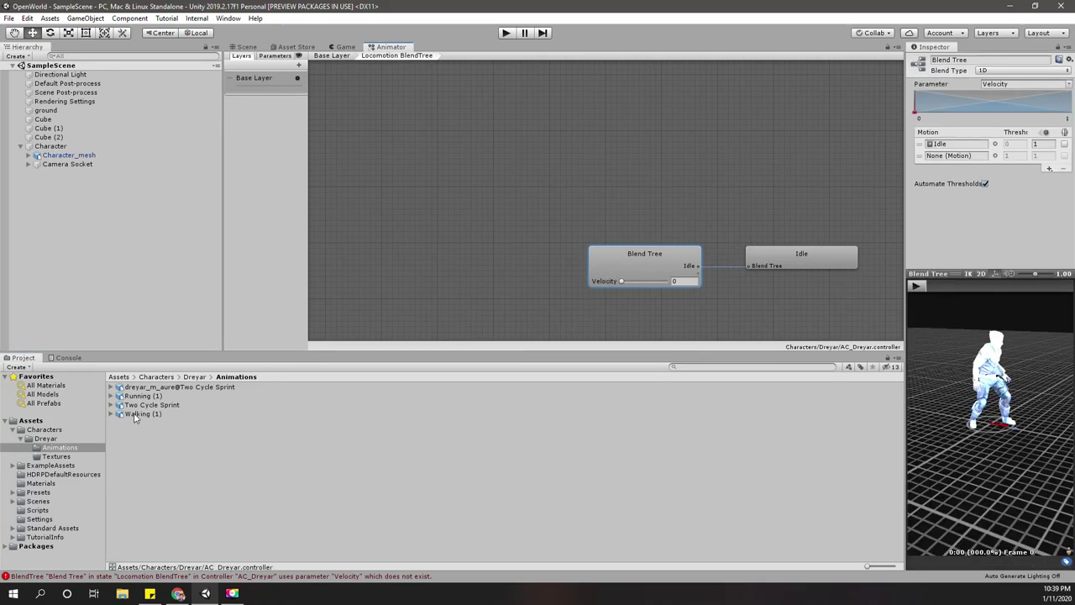
drag(136, 414, 951, 156)
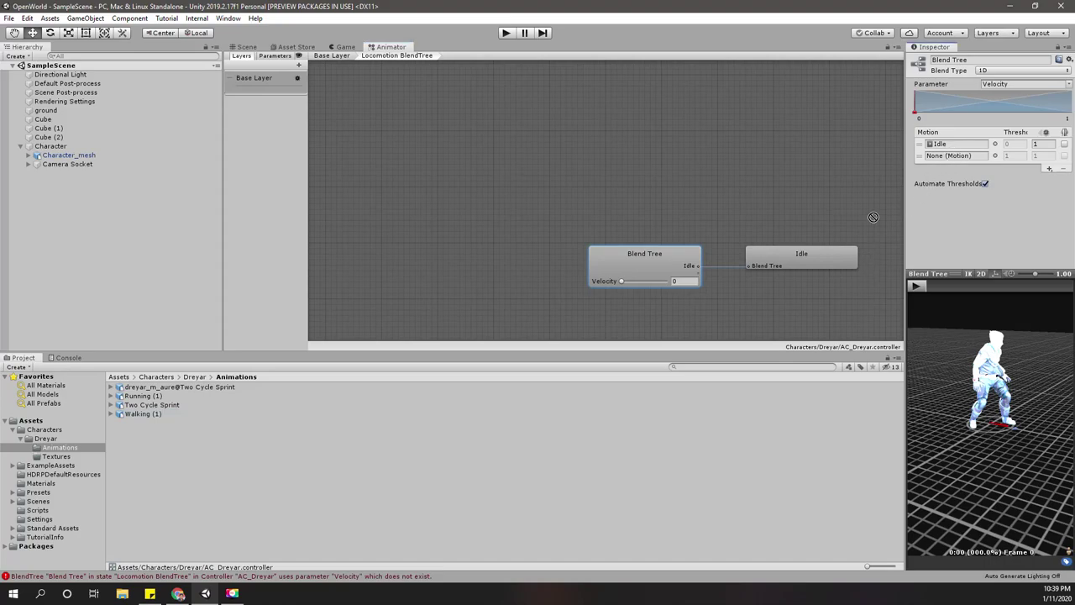
click(112, 413)
drag(149, 431, 941, 156)
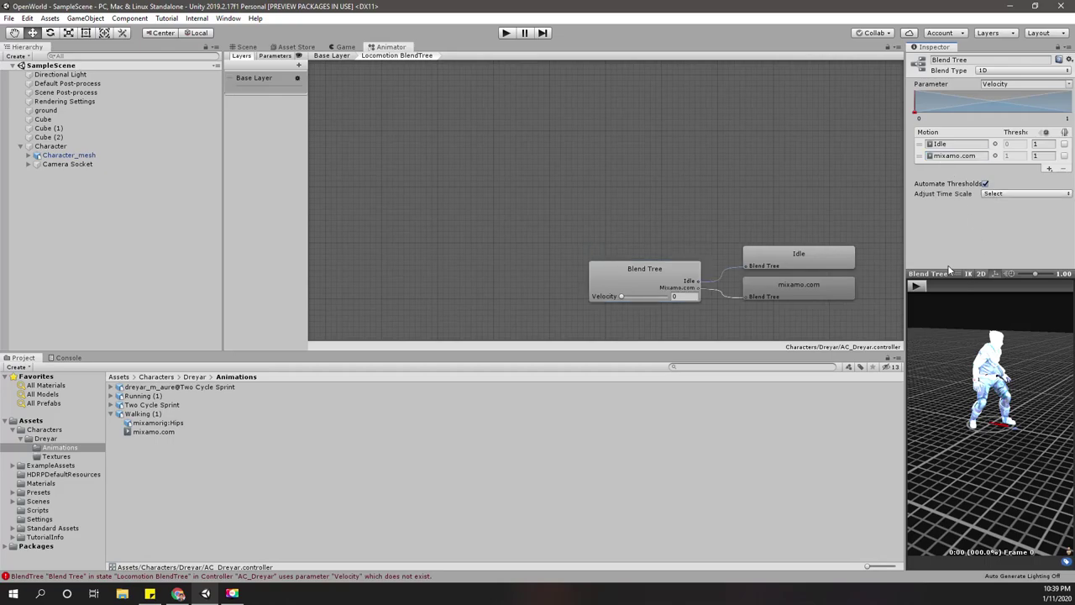
click(808, 294)
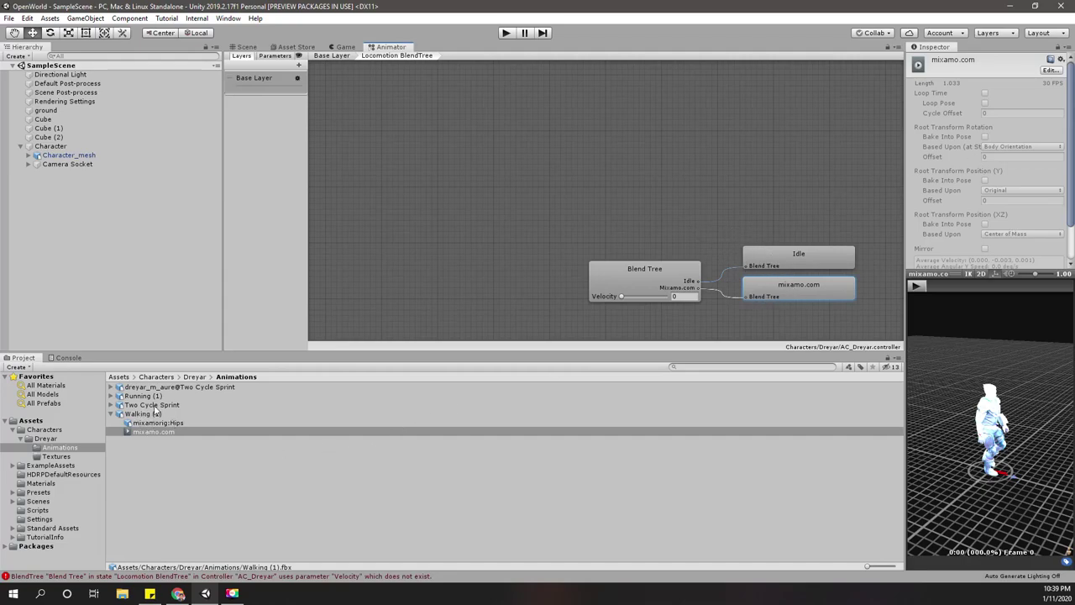
Review the Walking (1) file's Model and Animation import settings.
click(150, 415)
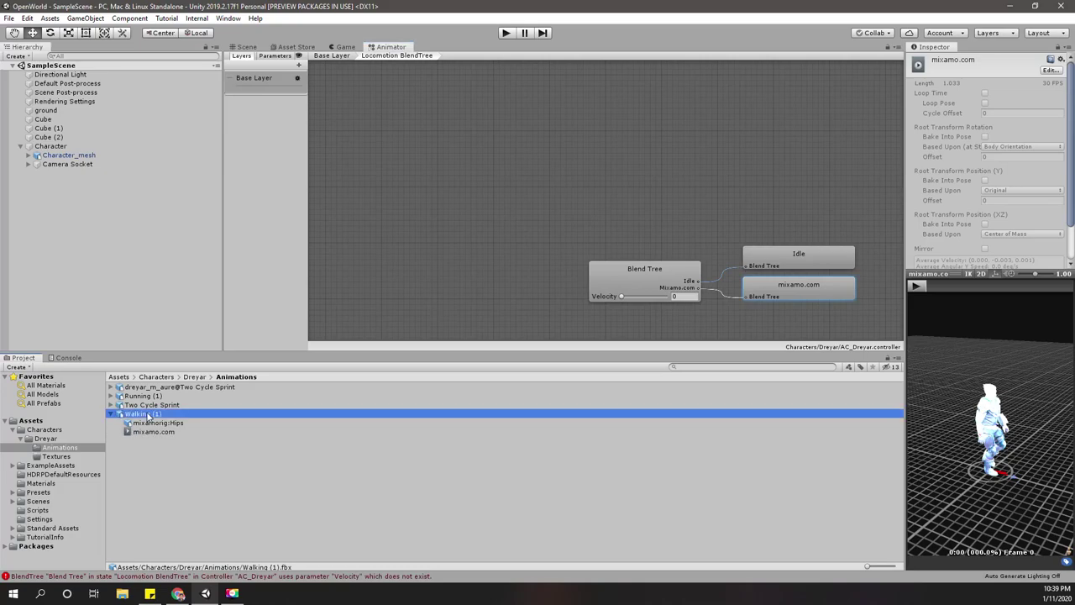
scroll(1011, 130, down, 5)
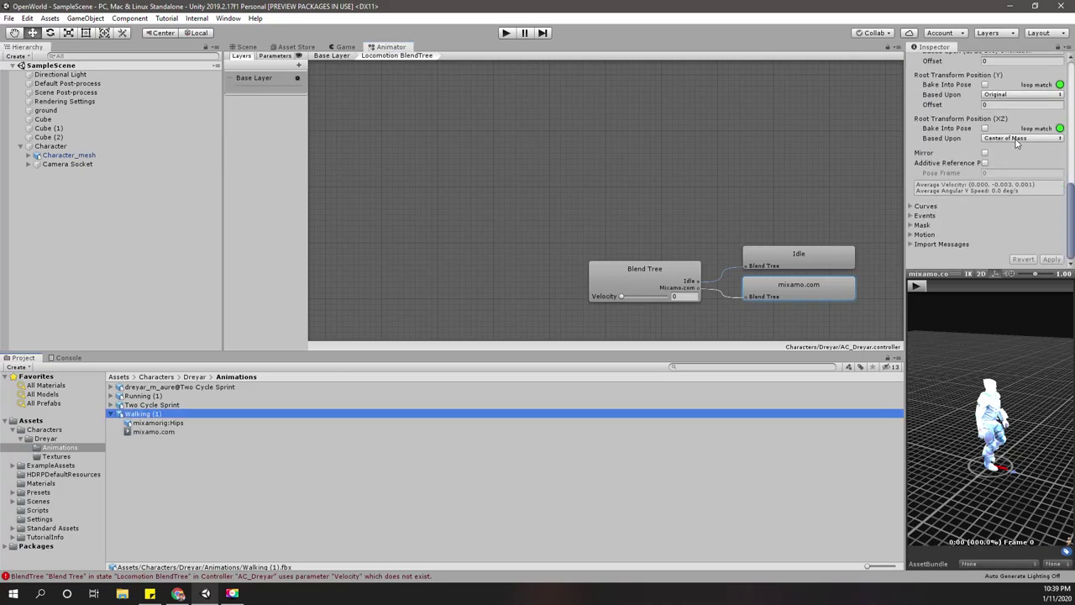
scroll(1016, 141, up, 4)
scroll(1017, 145, up, 2)
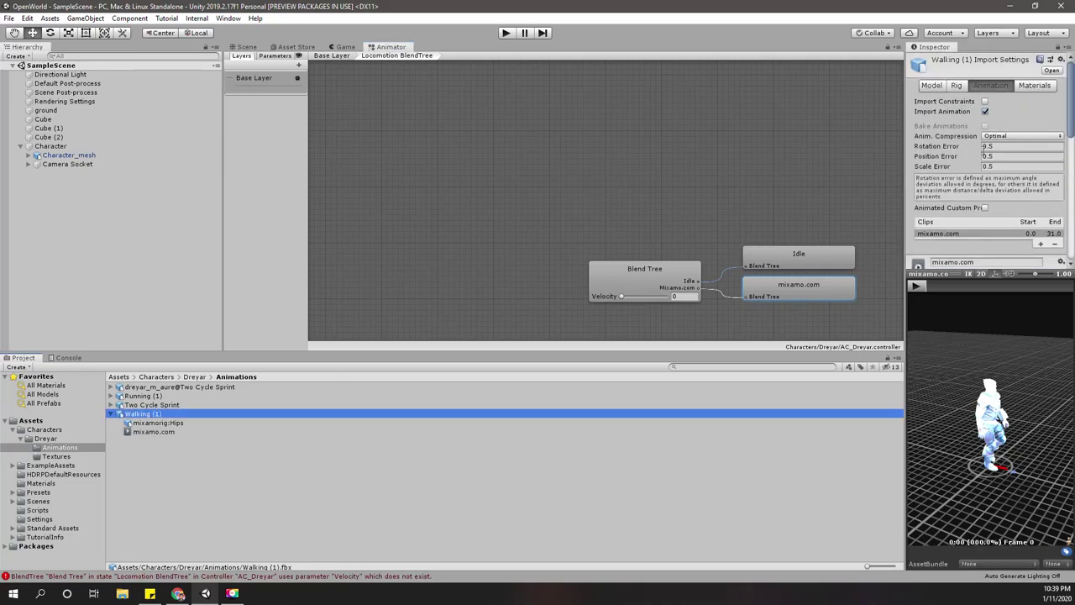
click(929, 85)
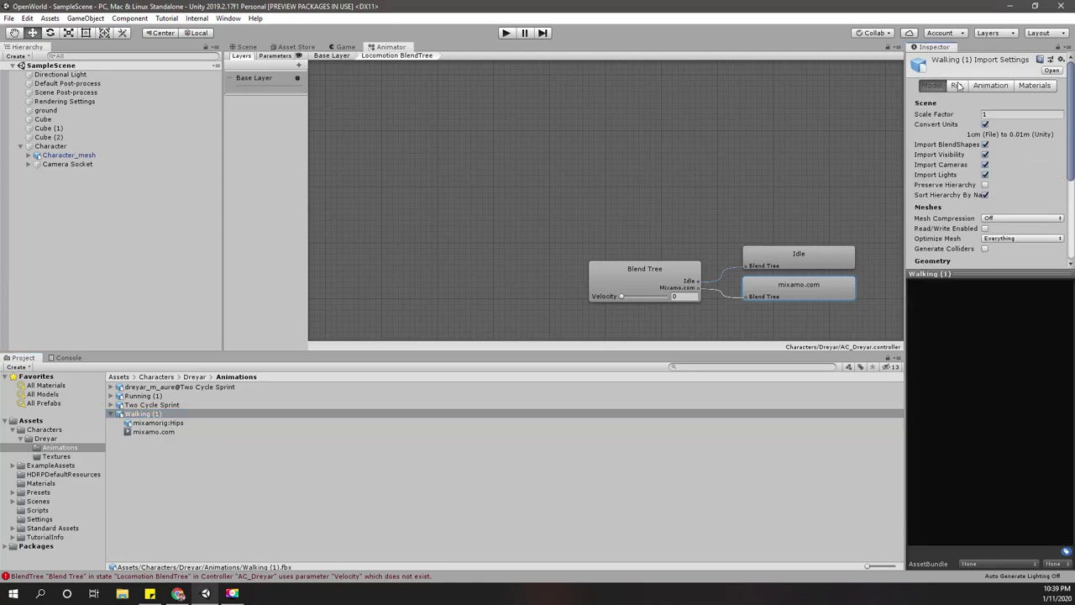
click(990, 86)
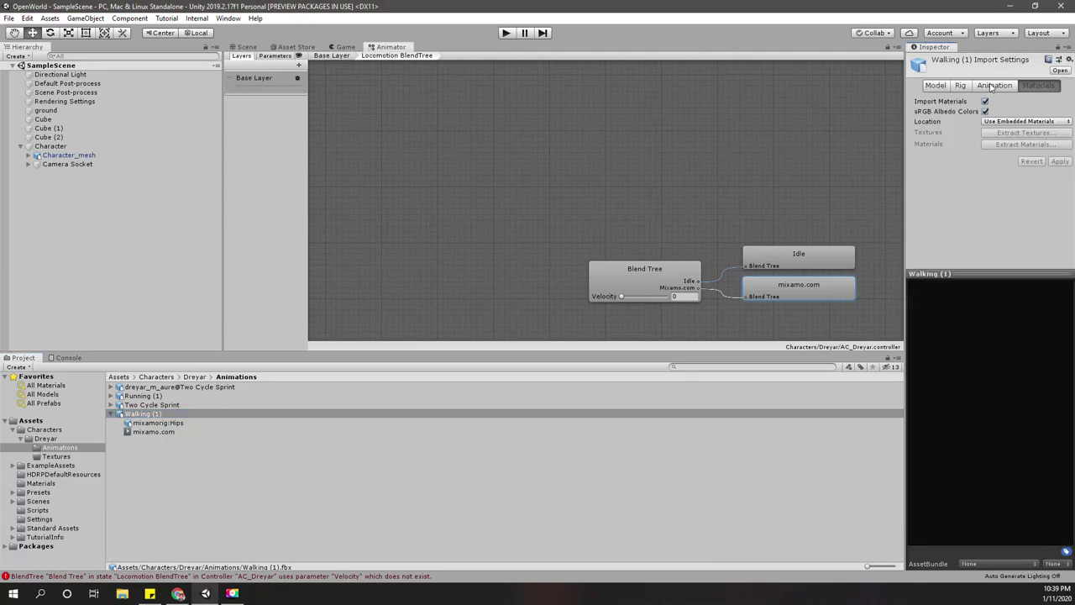
Expand the import messages, then reselect the Blend Tree to show both motions.
scroll(1001, 138, down, 10)
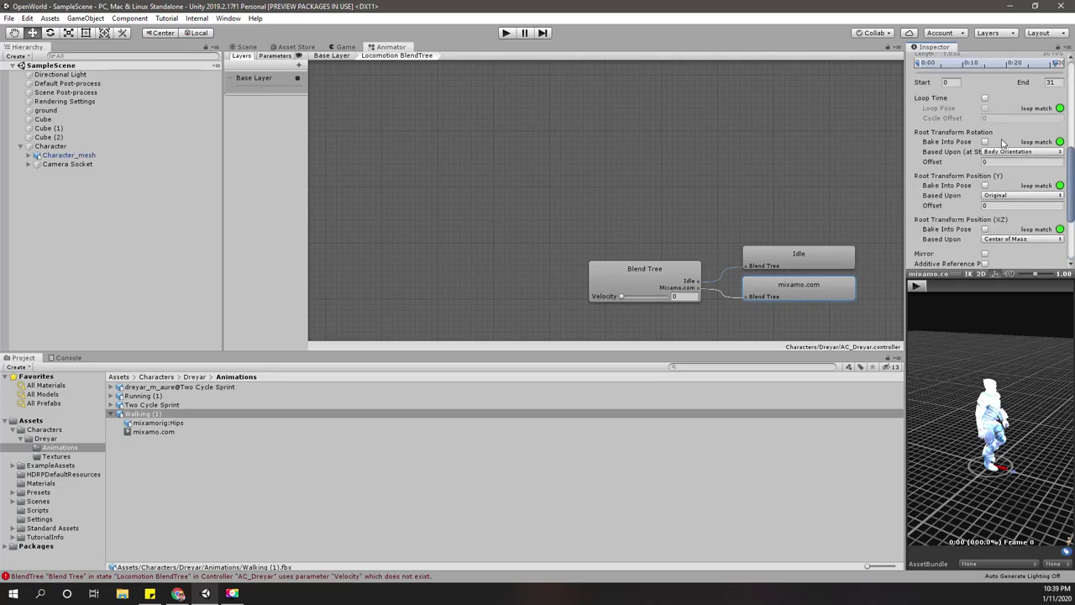
scroll(1001, 142, up, 10)
scroll(1001, 142, down, 10)
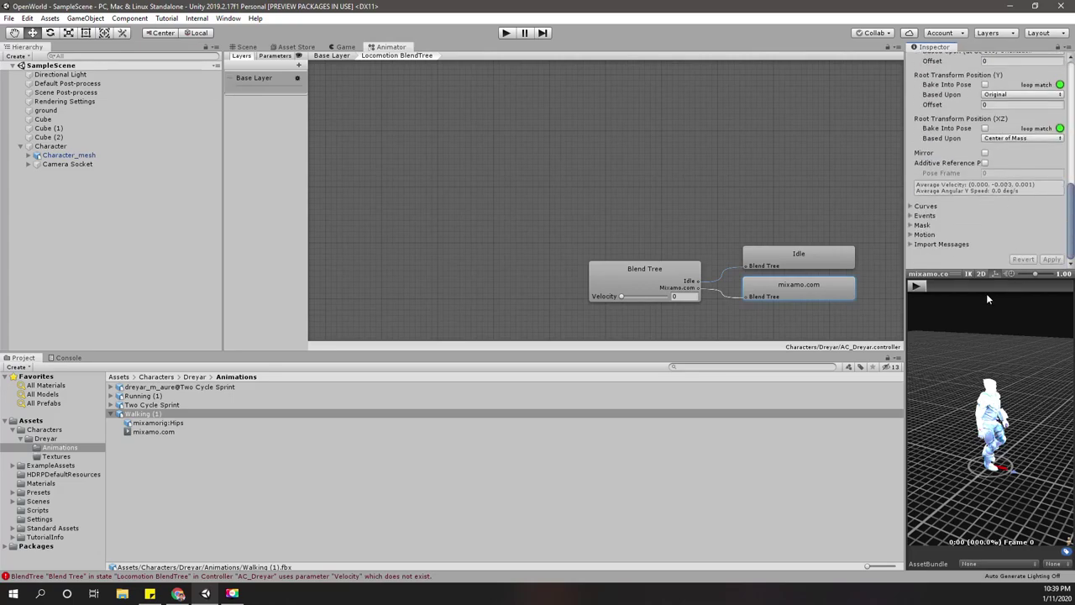
click(915, 243)
scroll(932, 235, down, 2)
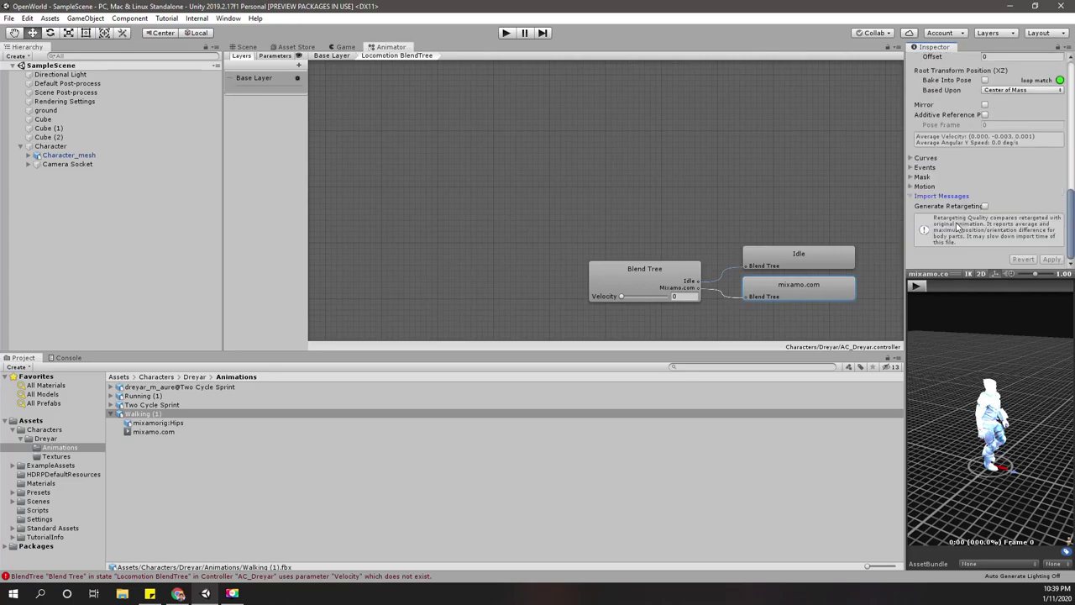
scroll(917, 201, up, 10)
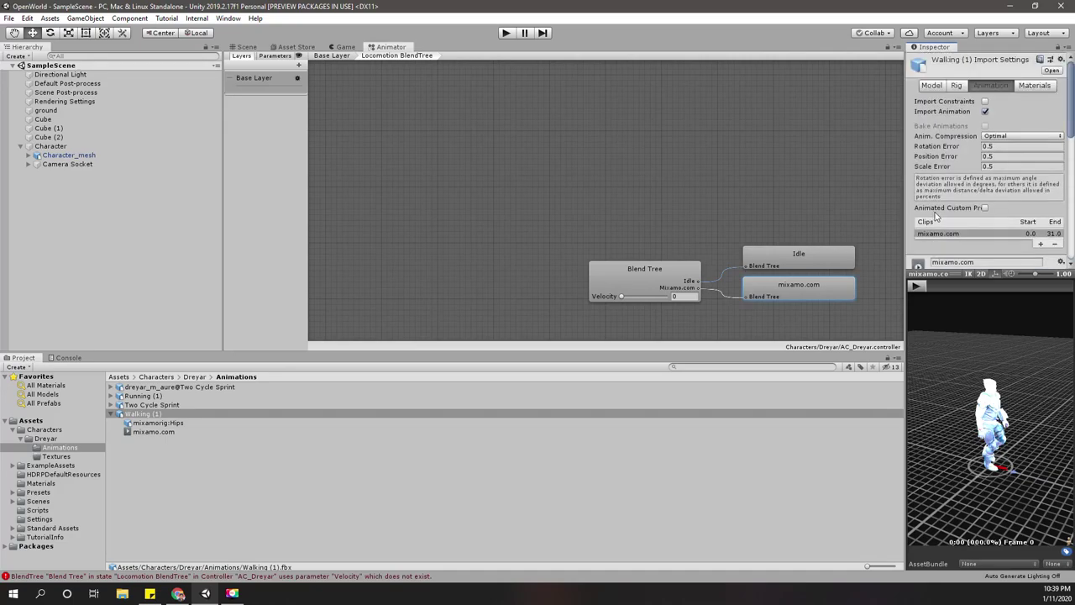
click(561, 171)
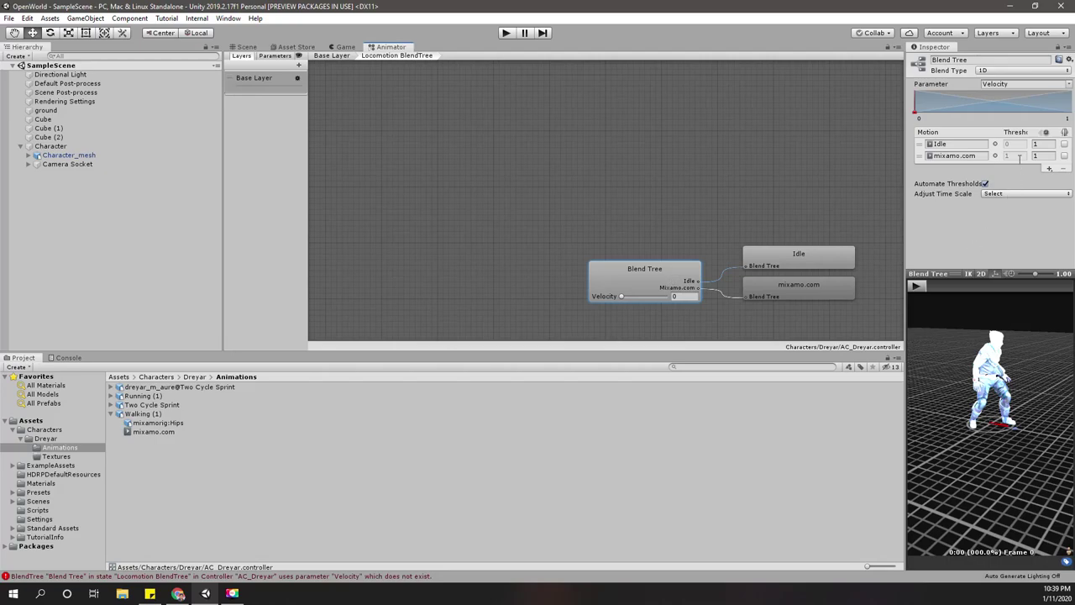
Enter 10 as the mixamo.com walking clip's speed in the Motion list.
click(1038, 156)
text(0)
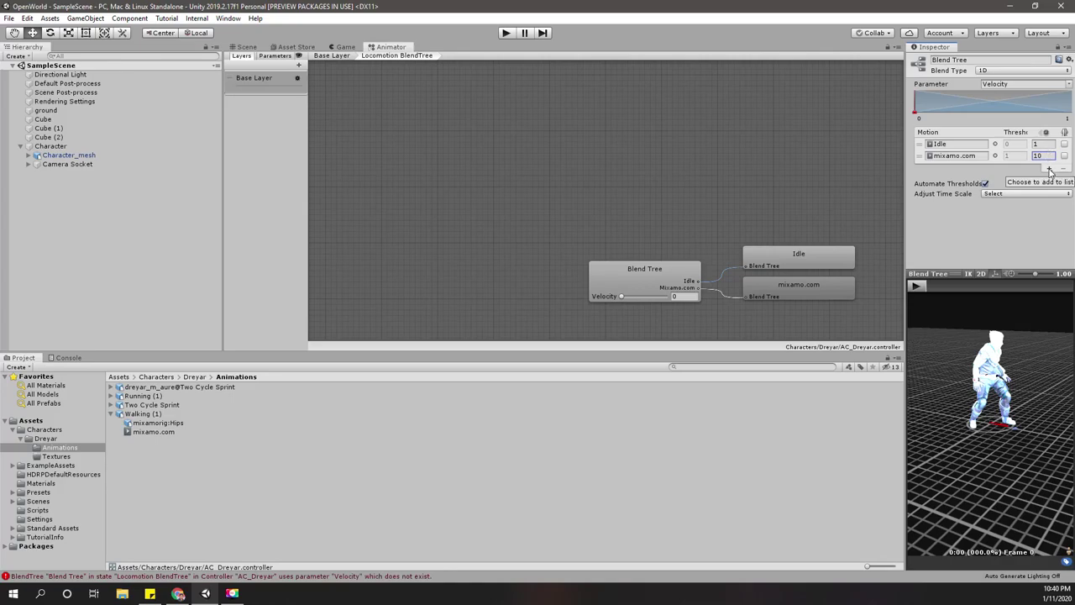
Add a third motion slot and assign the Running clip's mixamo.com animation to it.
click(1048, 172)
click(1021, 180)
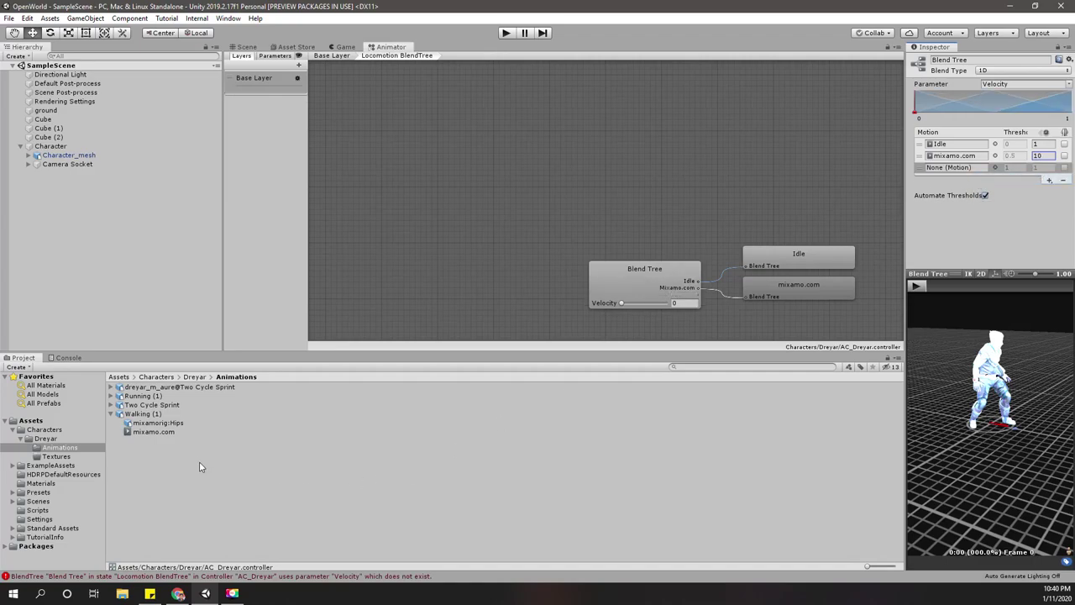
click(111, 396)
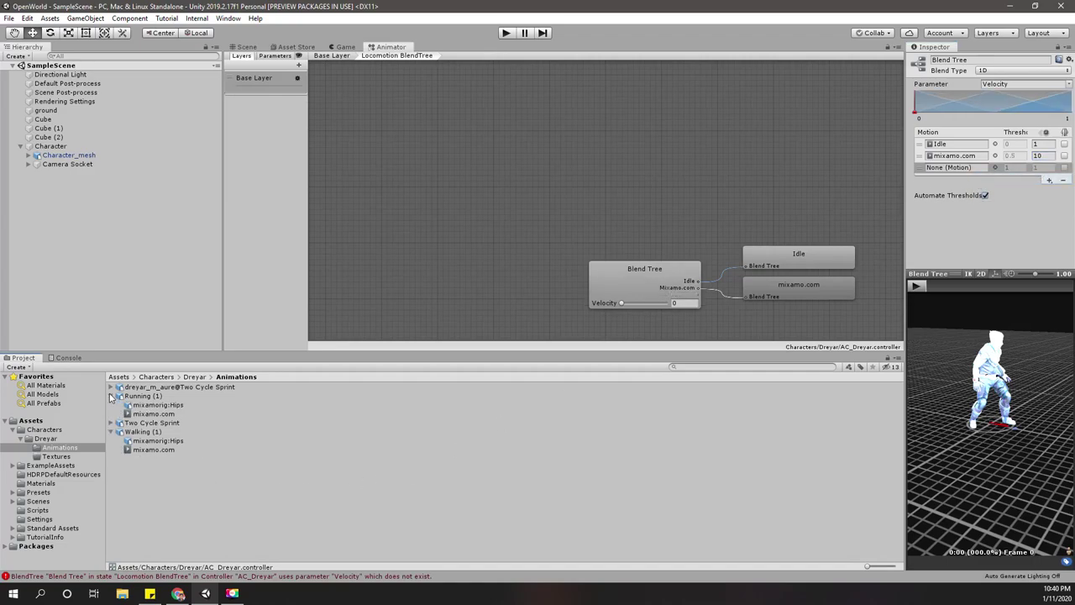
click(144, 415)
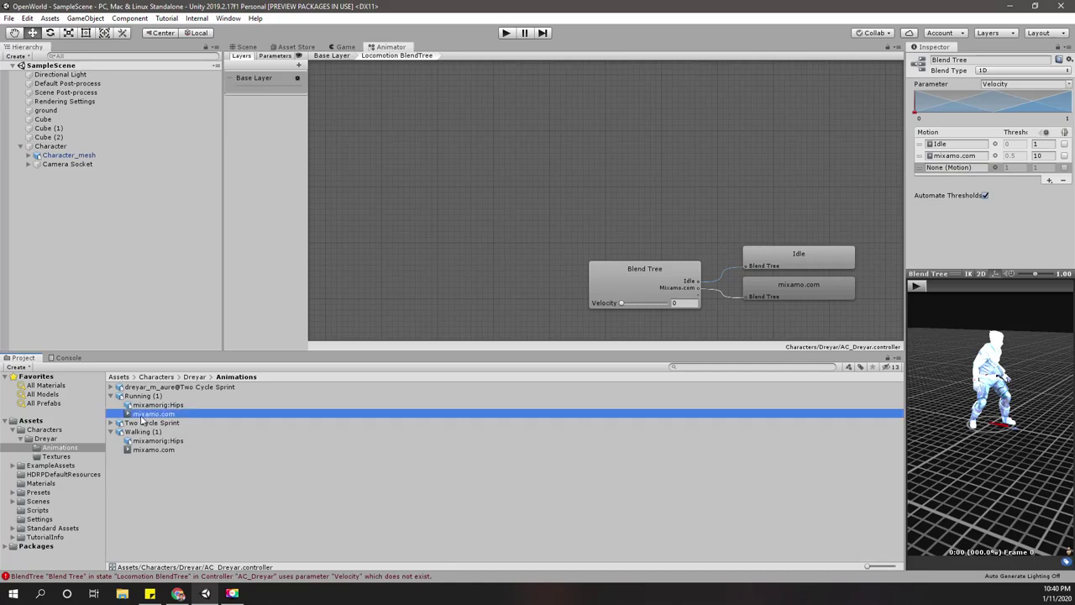
drag(143, 420, 967, 171)
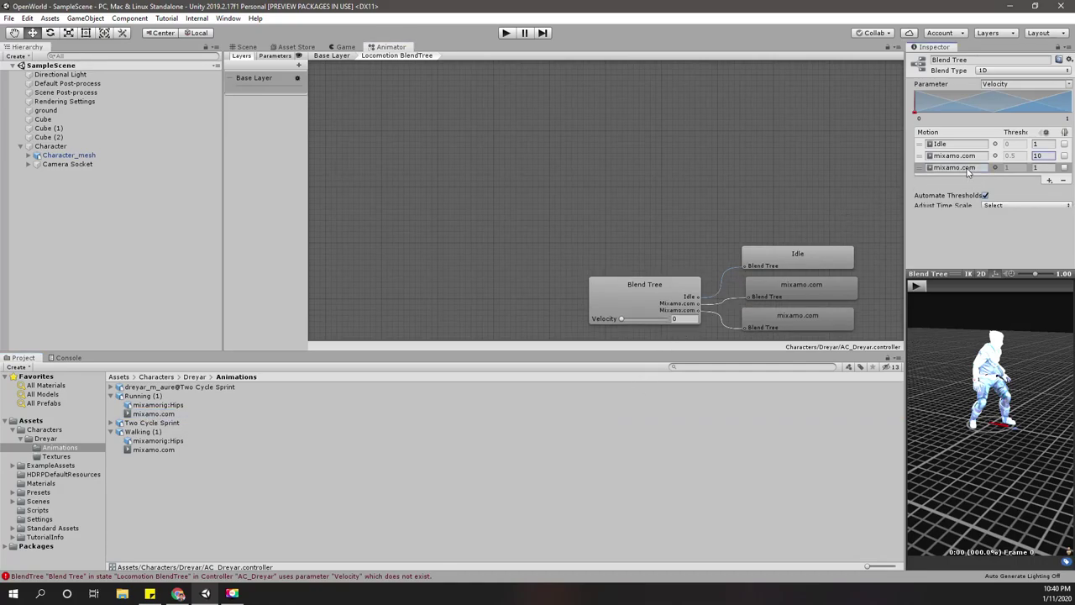
click(1047, 168)
key(Return)
key(Return)
key(Return)
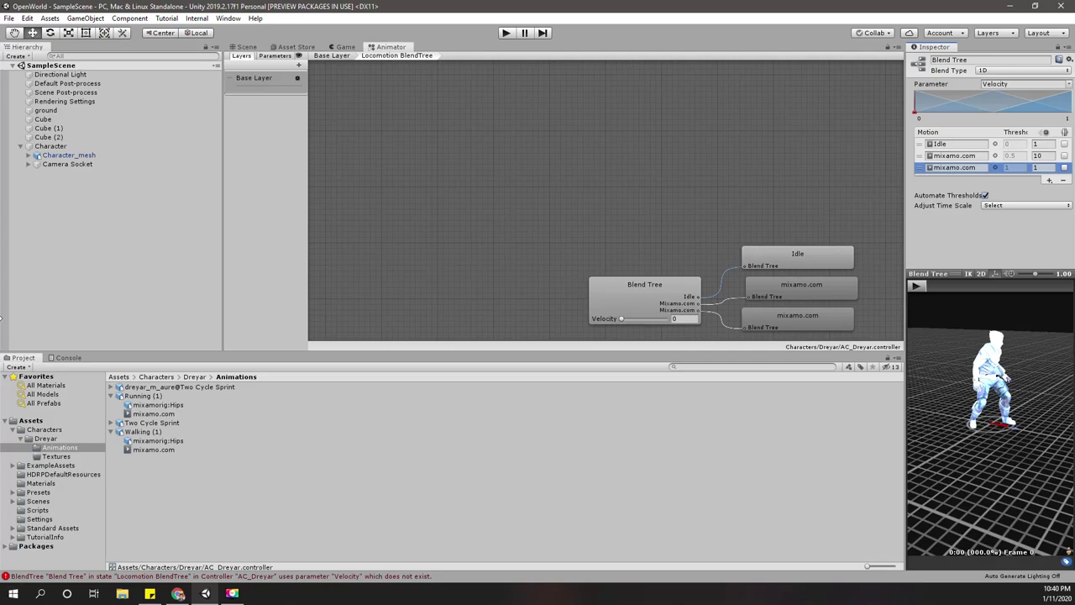
Uncheck Automate Thresholds and set the walk and run thresholds to 1 and 10.
click(986, 195)
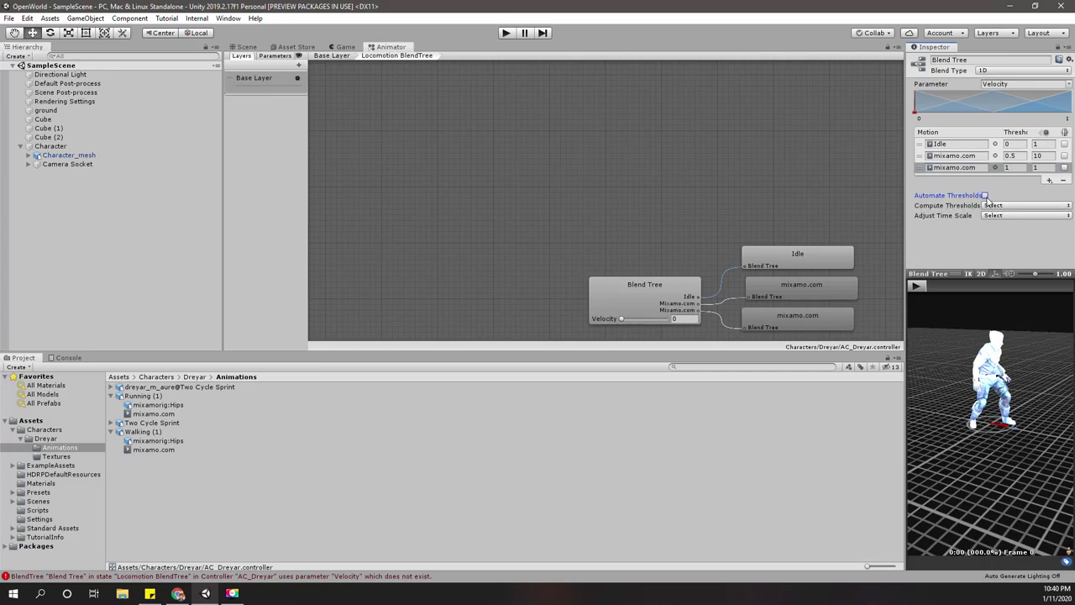
click(1022, 154)
text(1)
click(1021, 167)
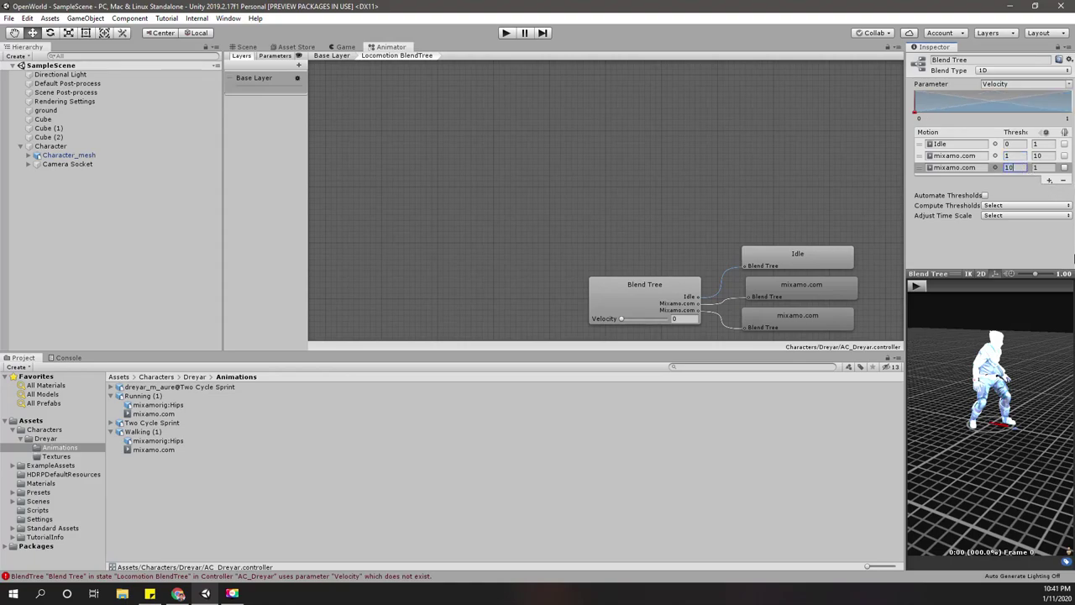
text(10)
click(1038, 168)
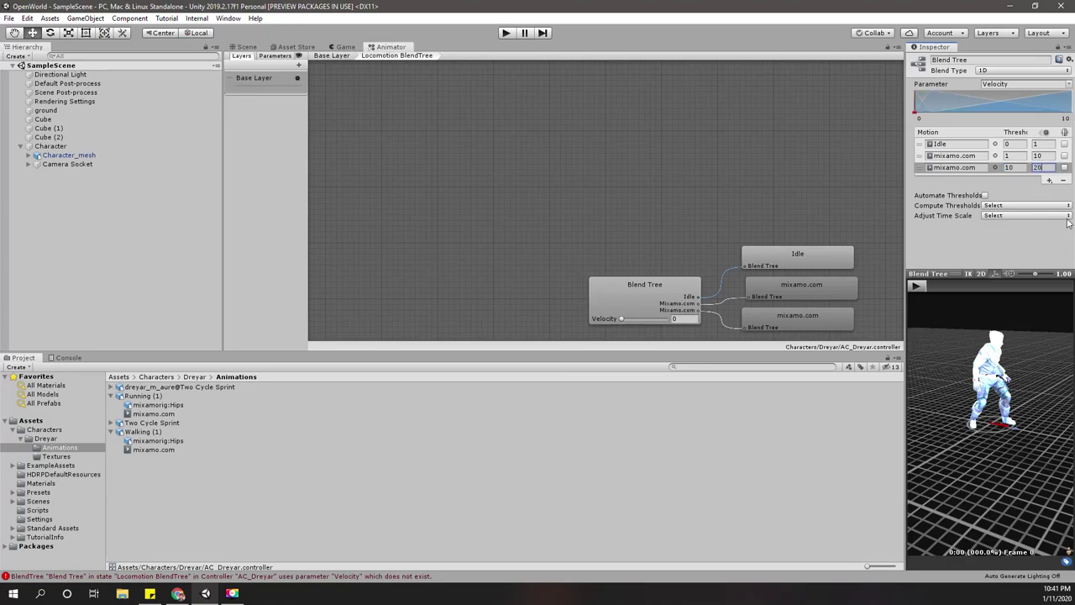
Add a fourth motion slot and assign the Two Cycle Sprint mixamo.com clip to it.
click(1048, 180)
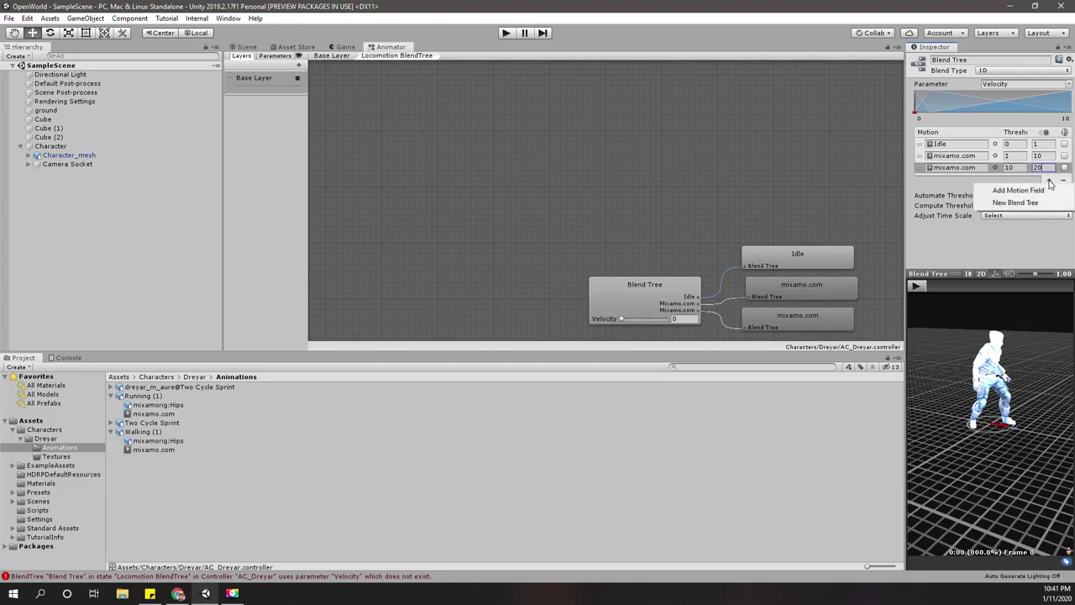
click(974, 186)
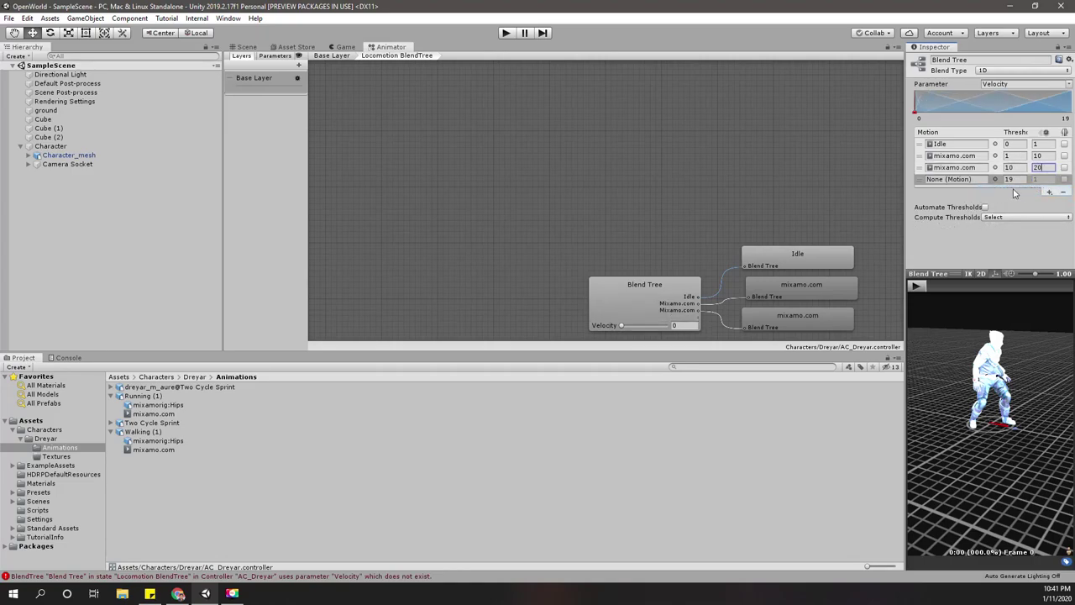
click(107, 423)
click(111, 423)
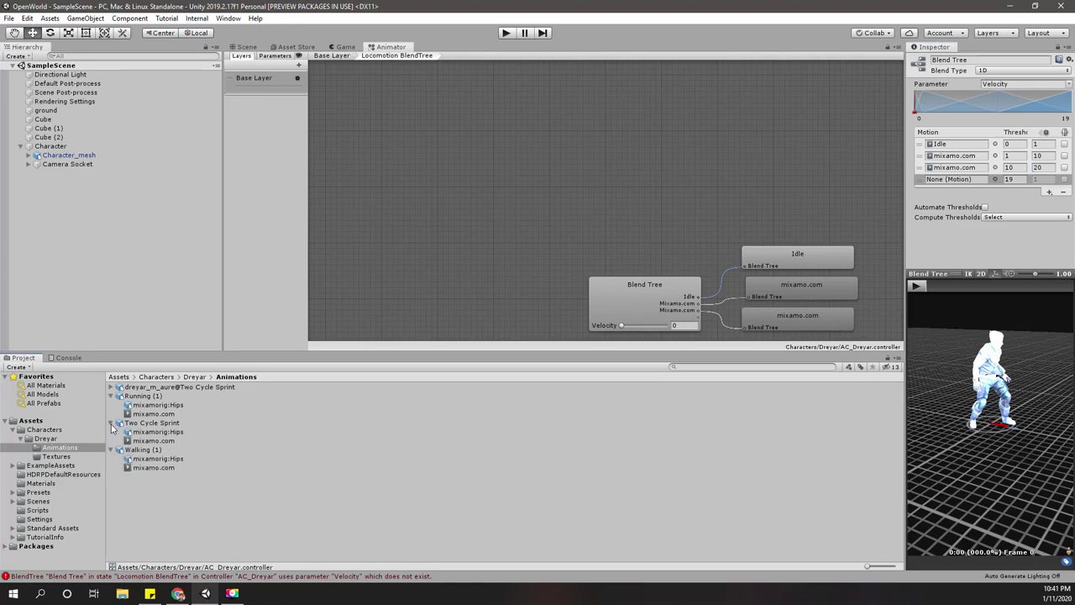
drag(146, 440, 1031, 169)
drag(968, 187, 965, 181)
Set the sprint motion's threshold to 20, widen the Inspector, and set Idle's speed to 10.
click(1016, 179)
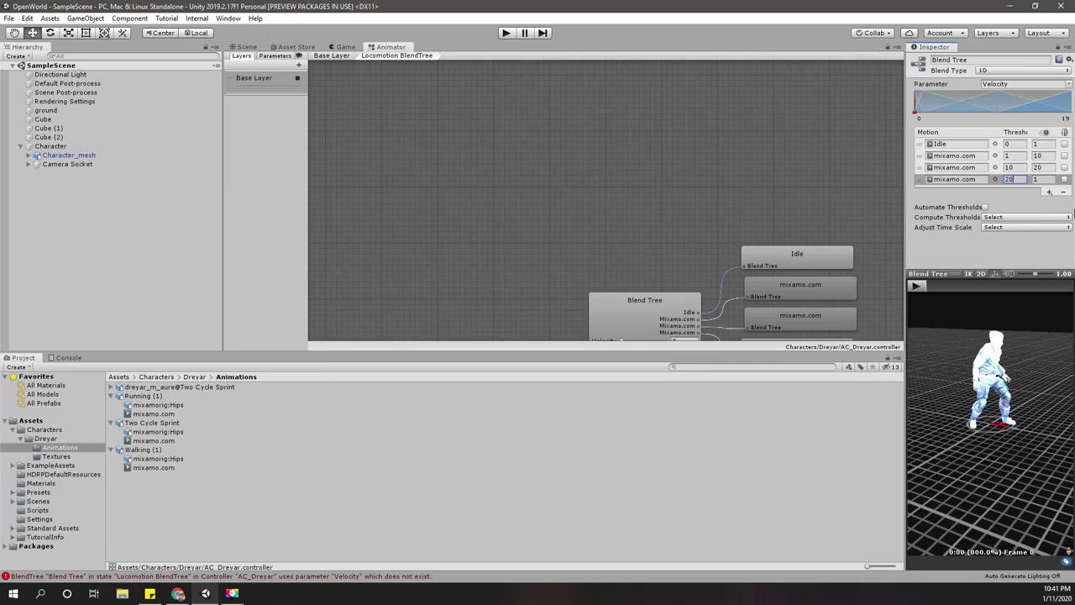
key(Tab)
drag(905, 217, 834, 216)
click(1040, 145)
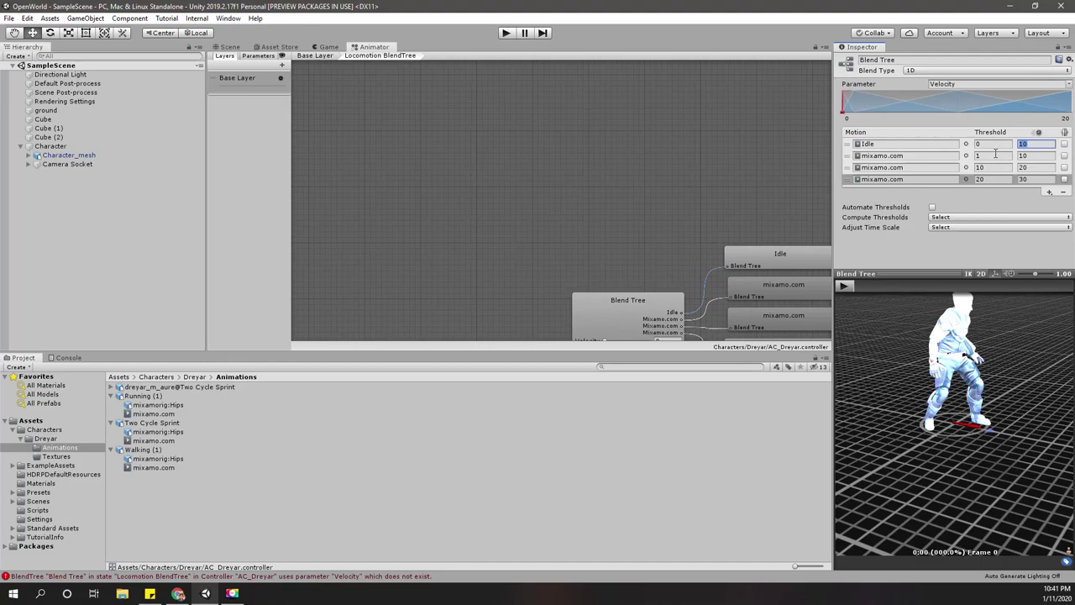
Play the preview while dragging the Blend Tree node's Velocity slider from idle toward walking.
click(995, 156)
click(472, 178)
middle_drag(472, 178, 412, 107)
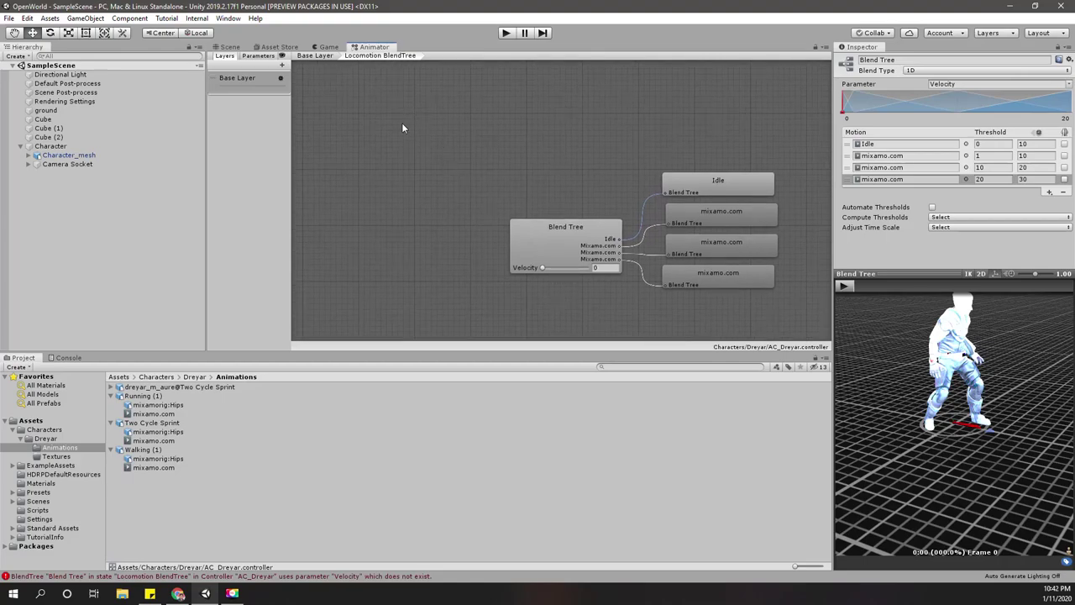
drag(544, 269, 557, 269)
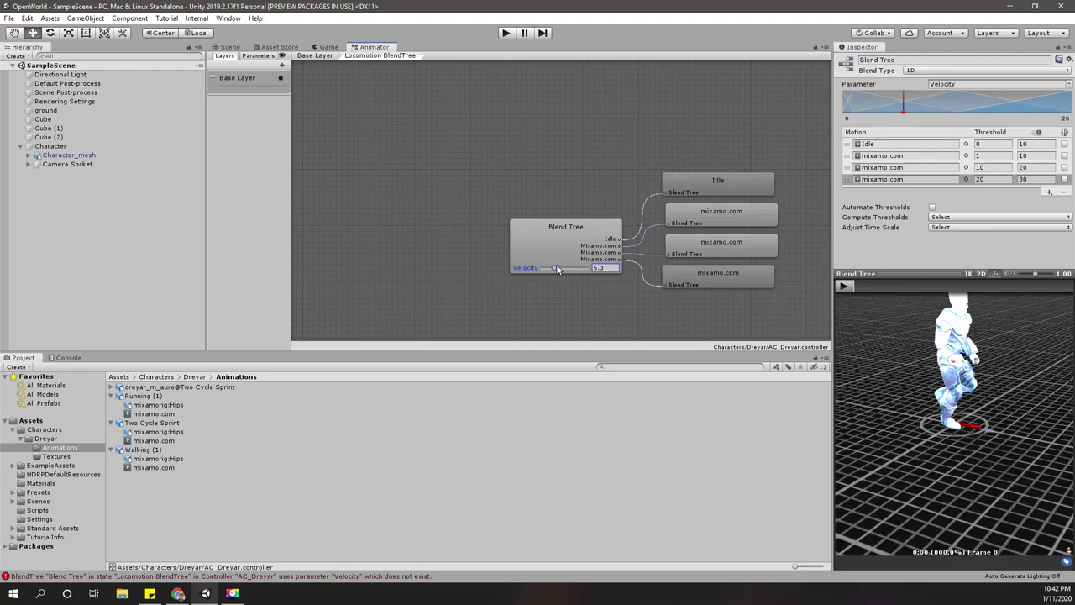
click(844, 286)
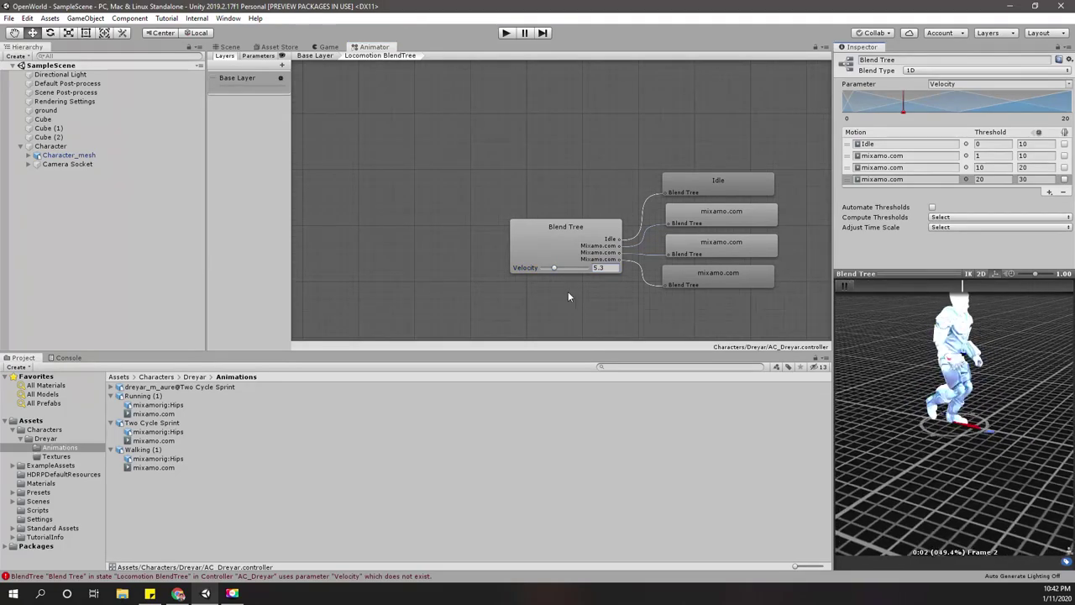
mouse_move(554, 267)
mouse_down()
mouse_move(539, 267)
mouse_move(584, 268)
mouse_up()
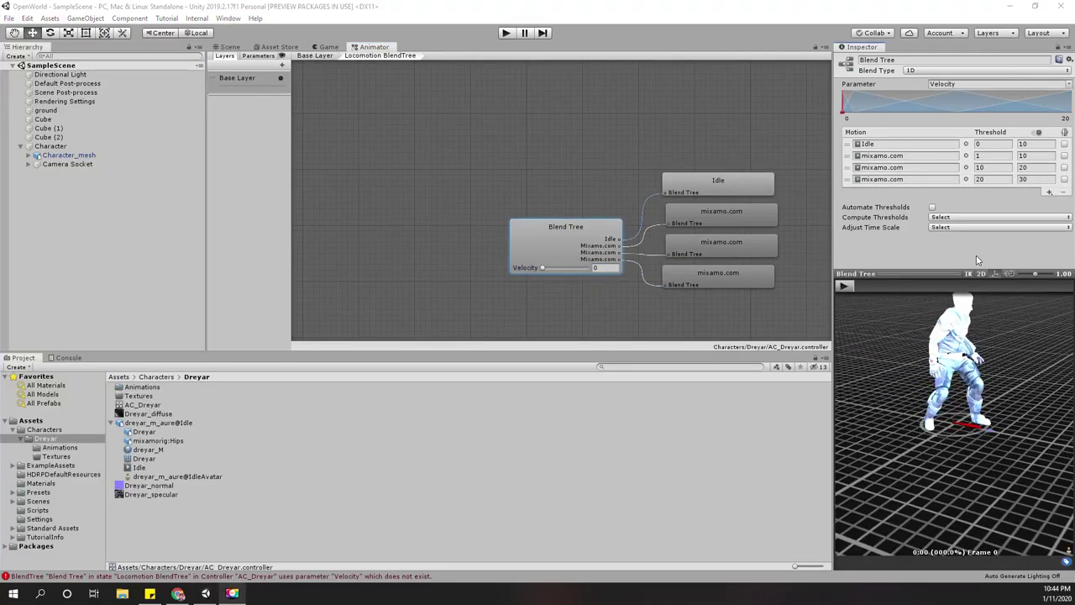
Re-enable Automate Thresholds, reset all four motion speeds to 1, and preview while raising Velocity.
click(931, 206)
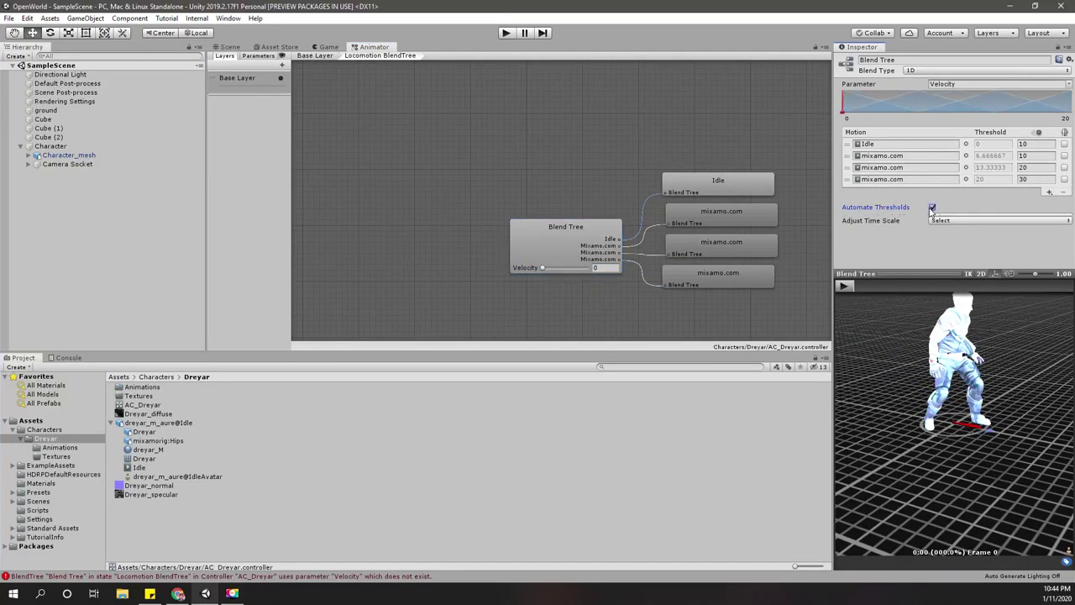
click(1001, 147)
click(1032, 143)
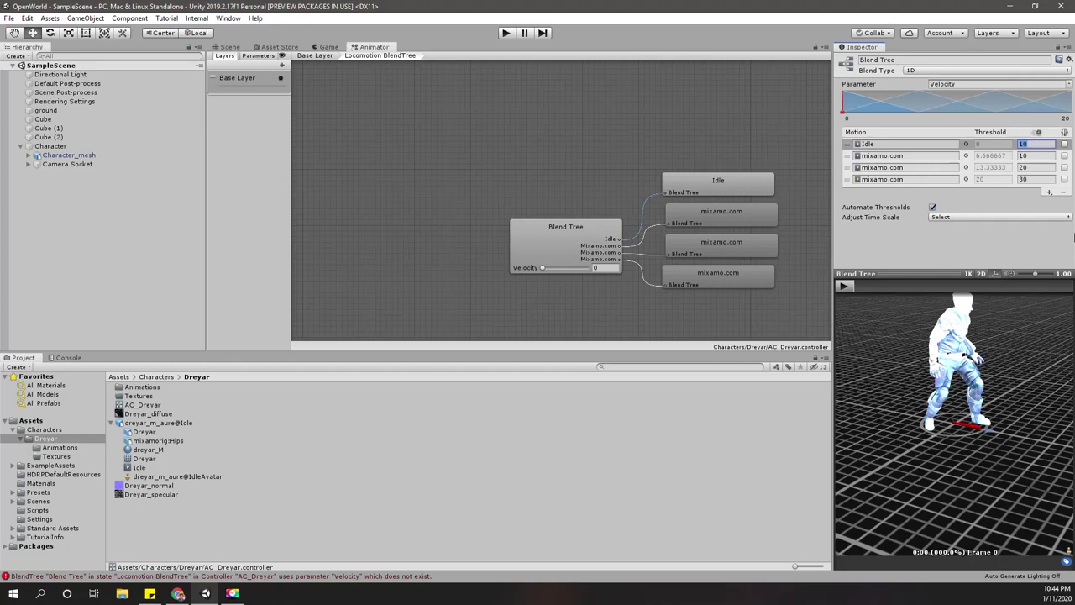
key(Tab)
text(1)
key(Tab)
key(Tab)
text(1)
key(Tab)
key(Tab)
key(Tab)
click(933, 252)
click(844, 286)
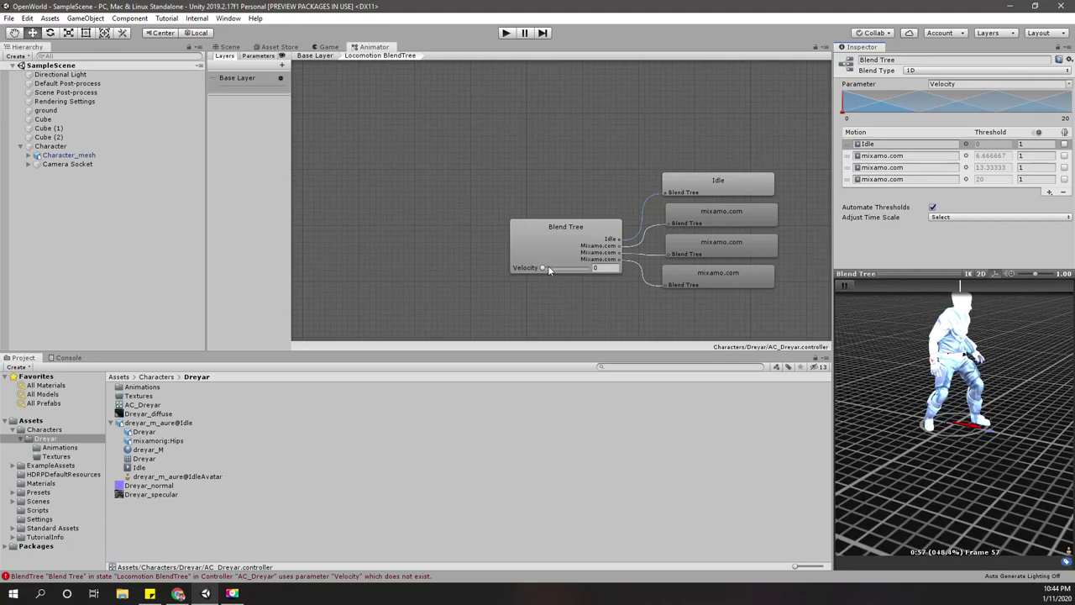
mouse_move(542, 268)
mouse_down()
mouse_move(590, 267)
mouse_move(524, 271)
mouse_move(629, 276)
mouse_move(530, 271)
mouse_up()
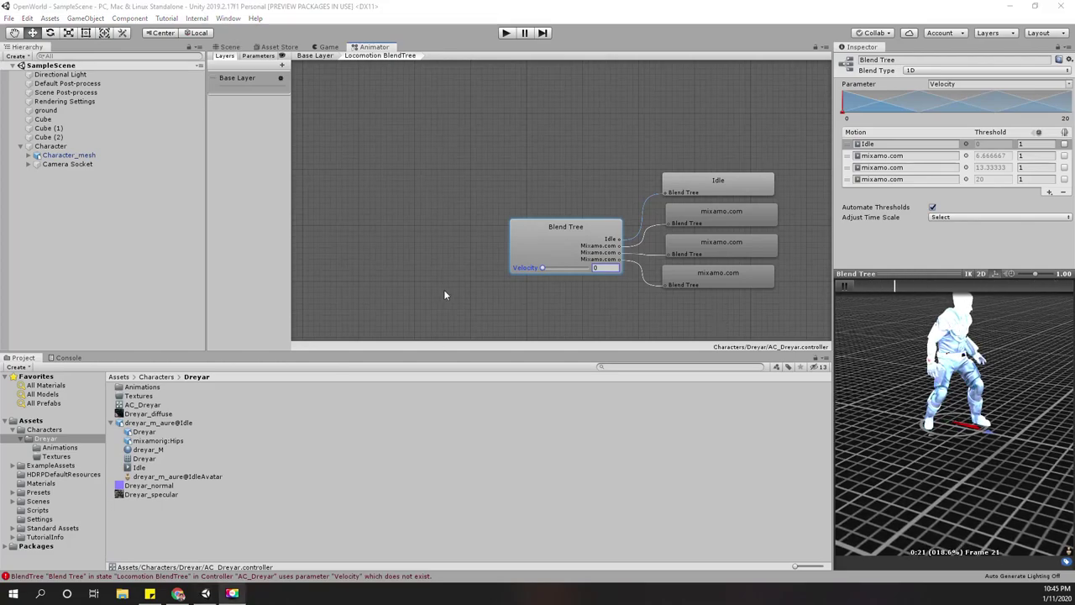
Bring Velocity back to 0 and orbit the preview to face the idling character.
mouse_move(548, 267)
mouse_down()
mouse_move(572, 272)
mouse_move(537, 269)
mouse_up()
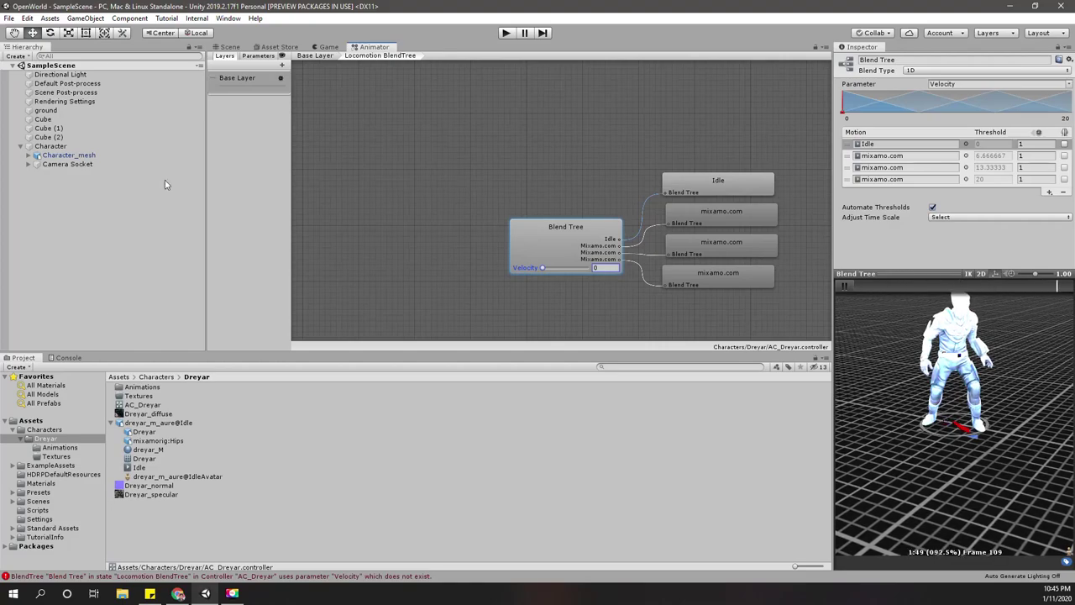
right_click(529, 272)
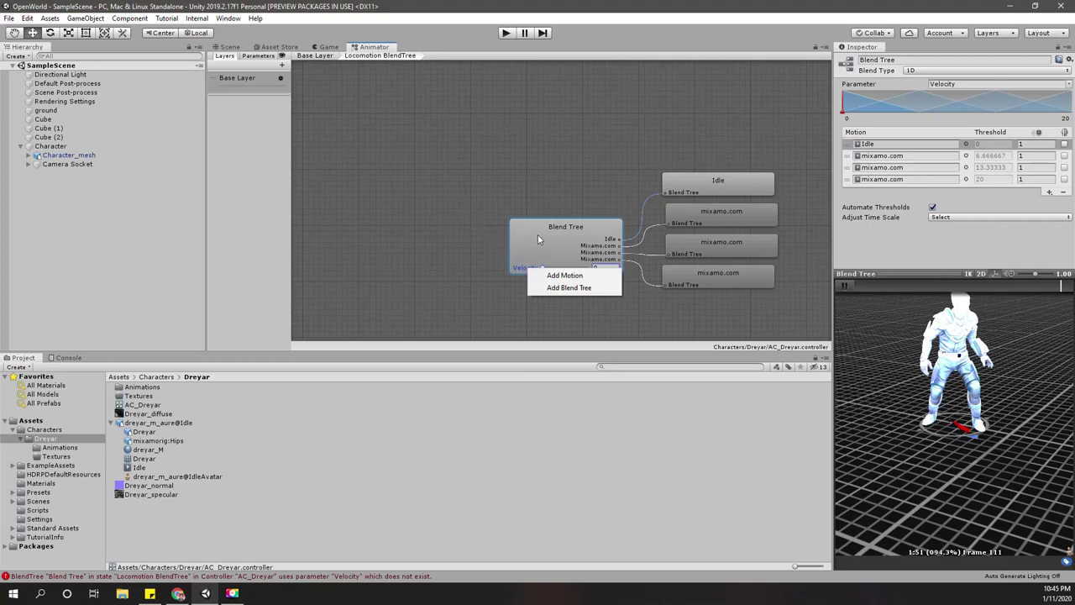
click(541, 238)
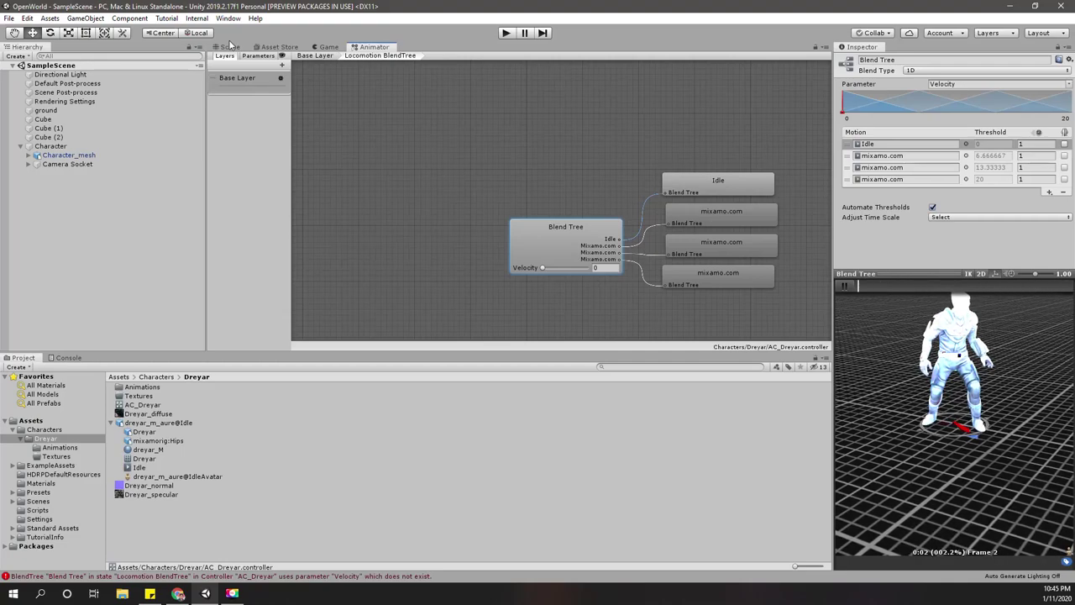
drag(1043, 467, 989, 414)
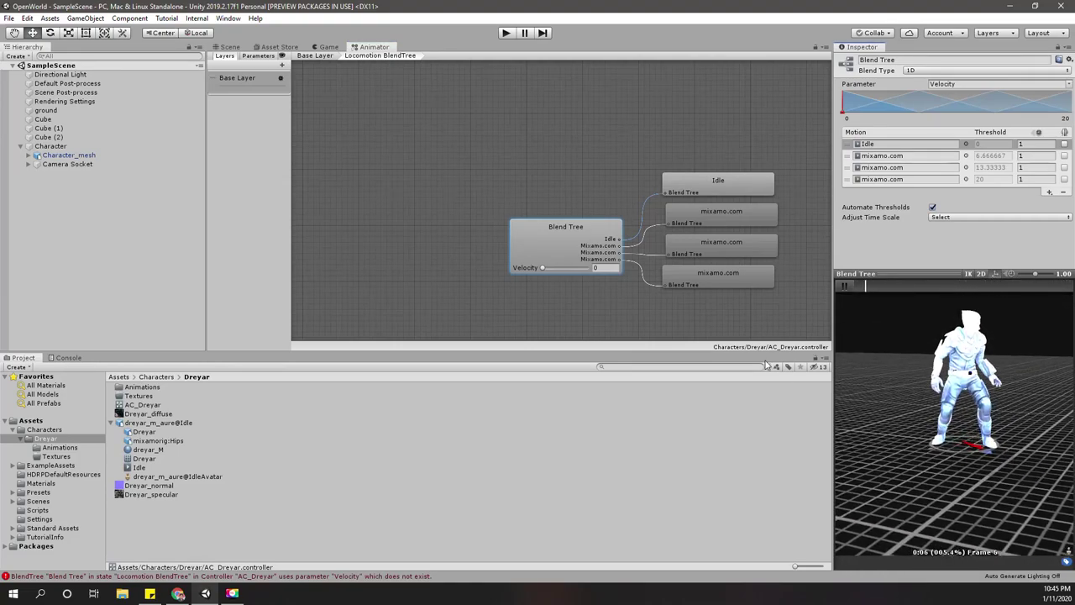